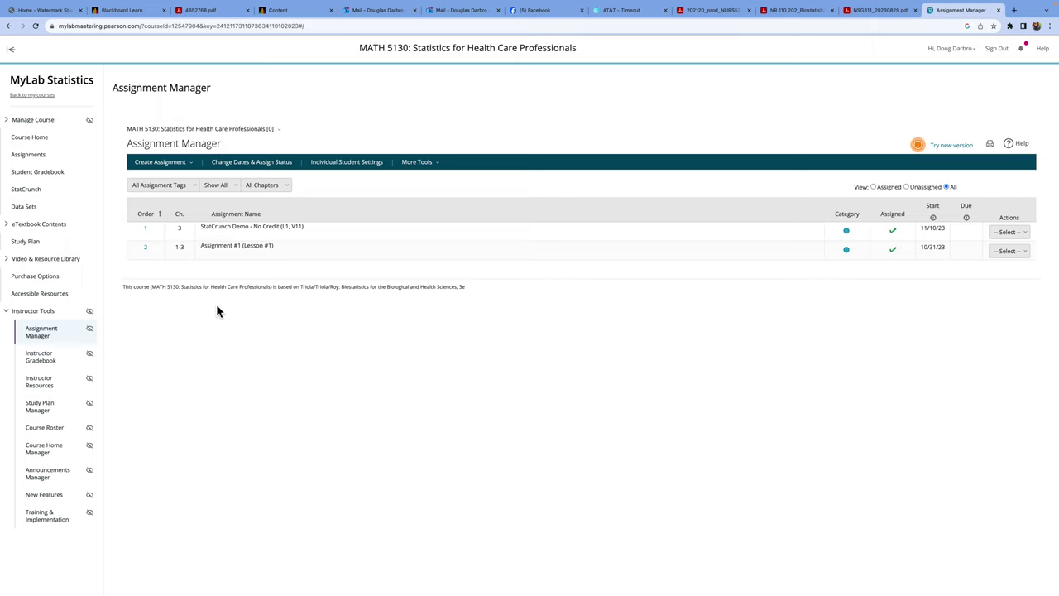
- Open the MATH 5130 course's Assignments list
{"action": "left_click", "coordinate": [36, 163]}
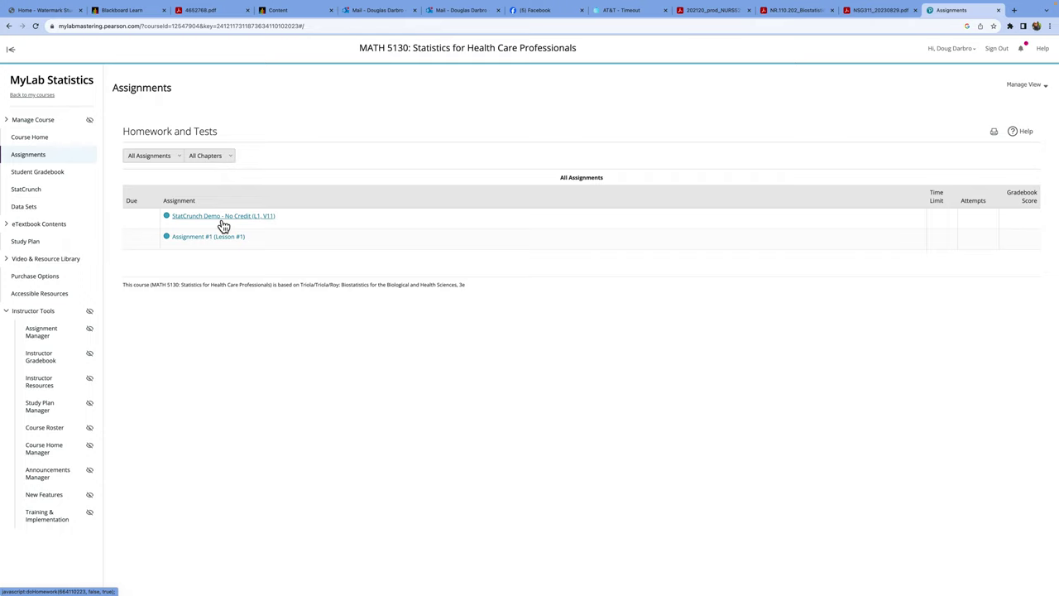
- Start the StatCrunch Demo homework and send Question 1's 11 player weights to StatCrunch
{"action": "left_click", "coordinate": [223, 218]}
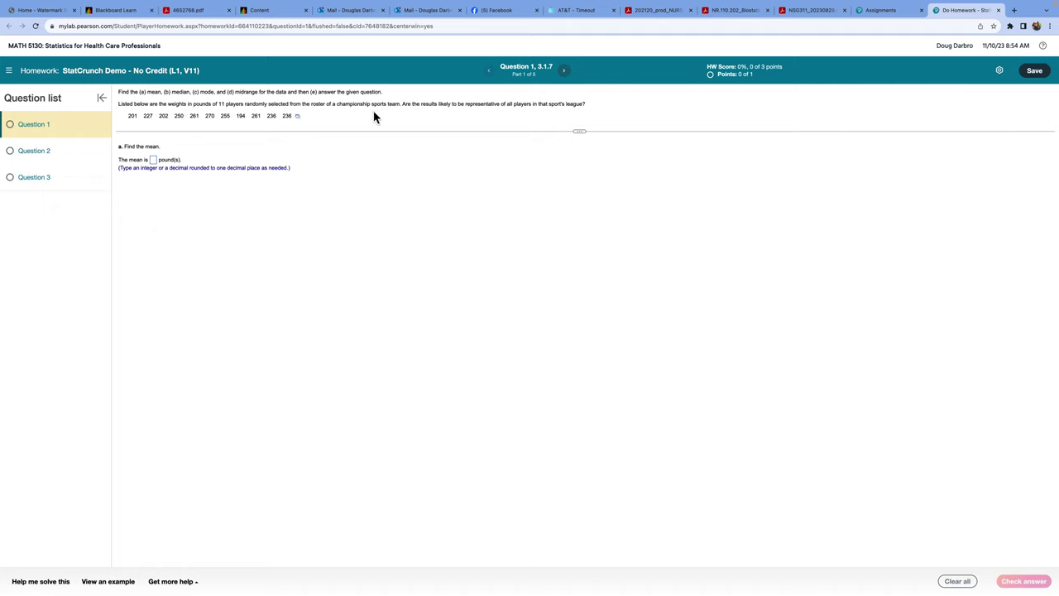
{"action": "left_click", "coordinate": [298, 117]}
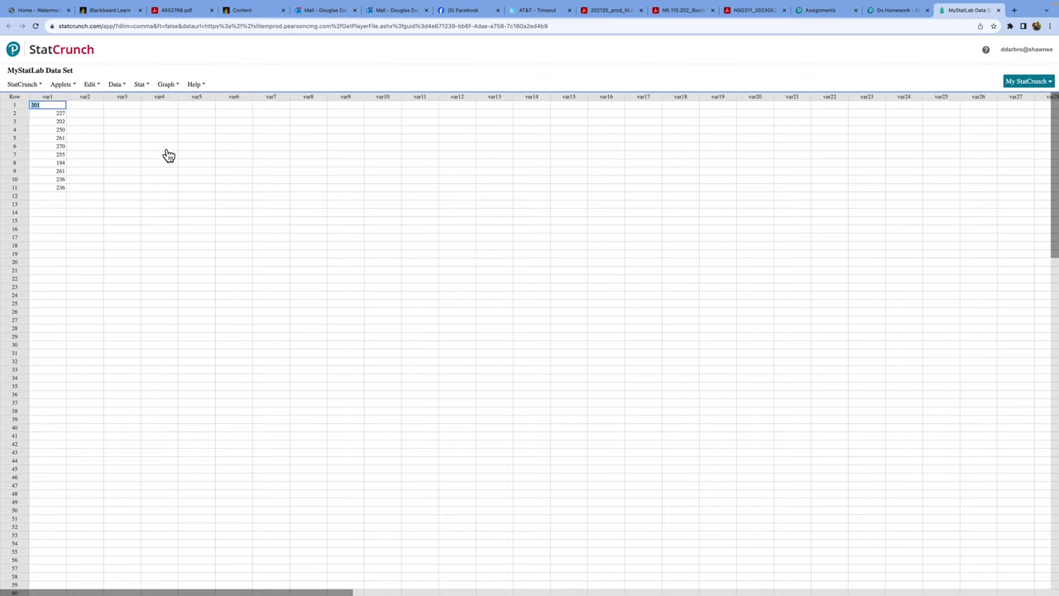
- Open Stat > Summary Stats > Columns and select var1
{"action": "left_click", "coordinate": [150, 87]}
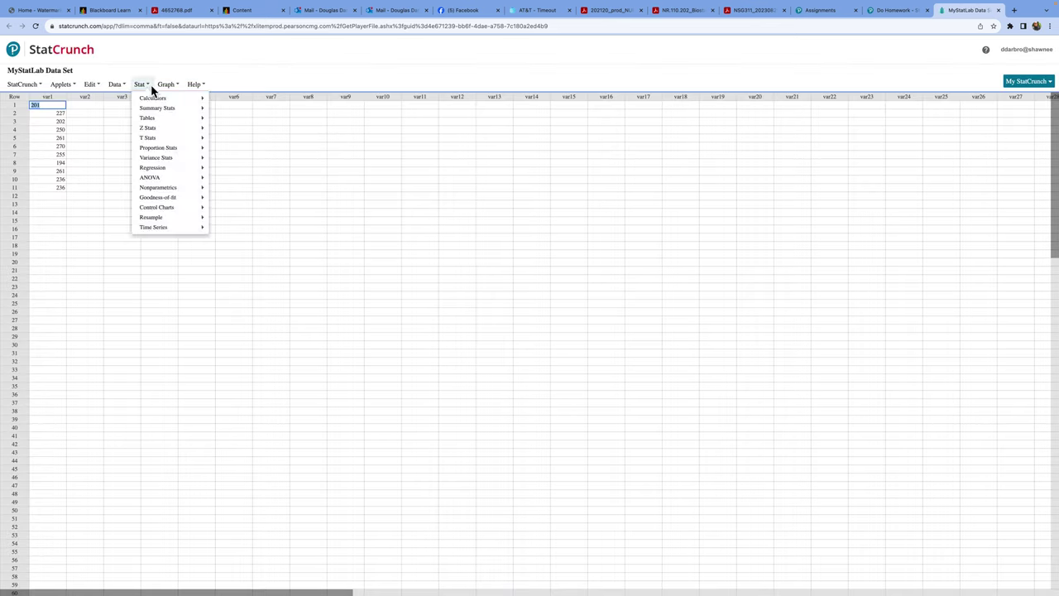
{"action": "mouse_move", "coordinate": [165, 109]}
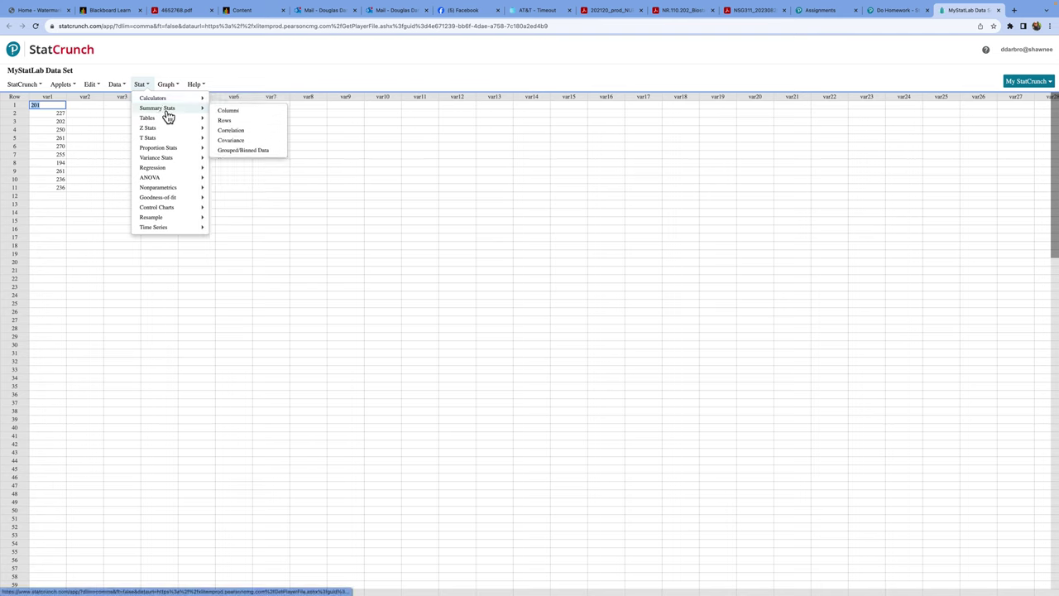
{"action": "left_click", "coordinate": [236, 114]}
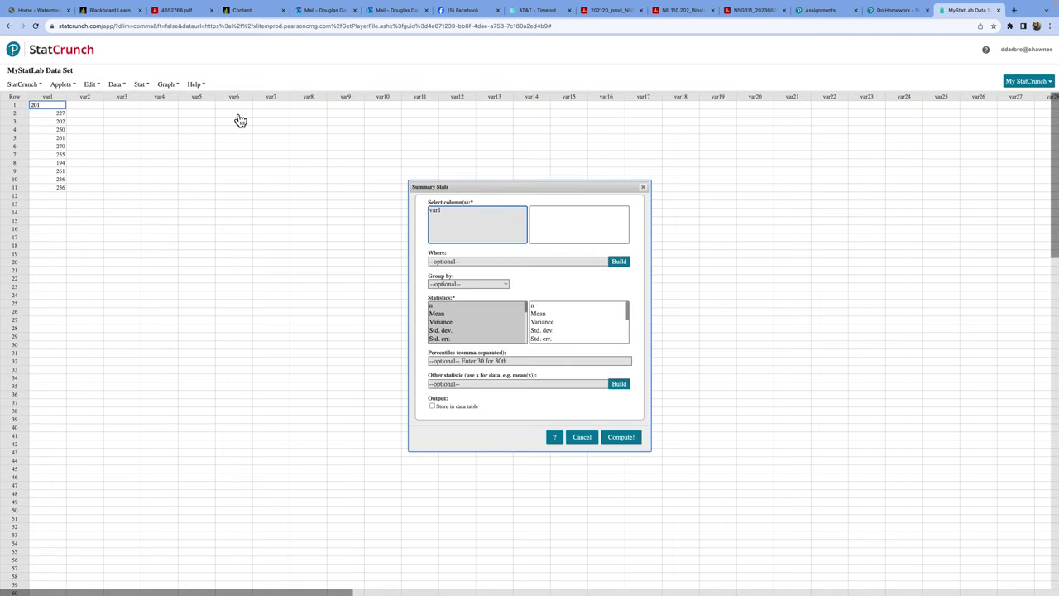
{"action": "left_click", "coordinate": [437, 210]}
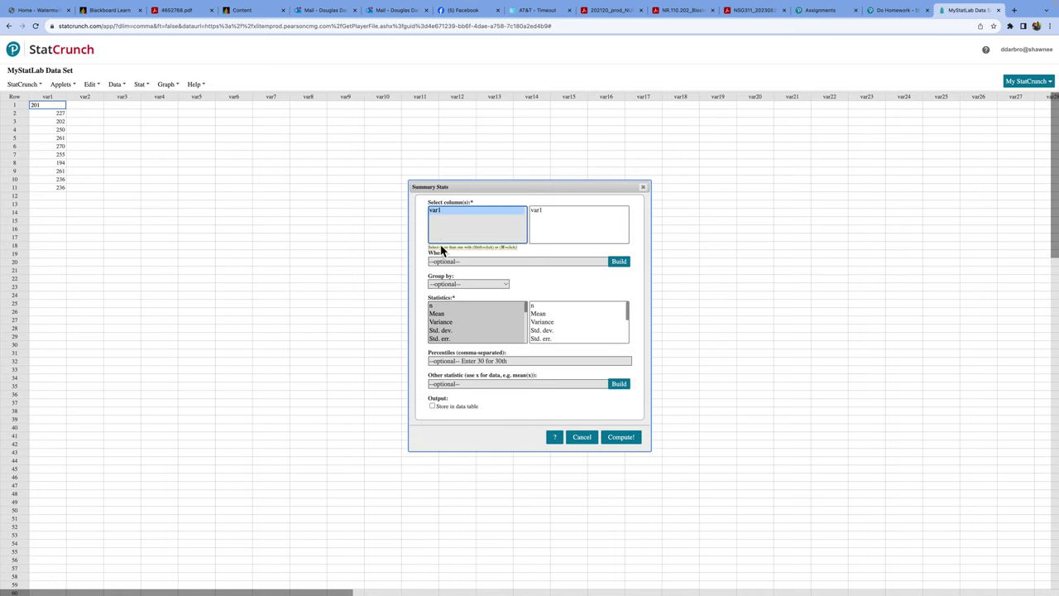
- Compute Mean, Median, Mode, Min and Max for var1: mean 235.73, median 236, min 194, max 270
{"action": "left_click", "coordinate": [438, 314]}
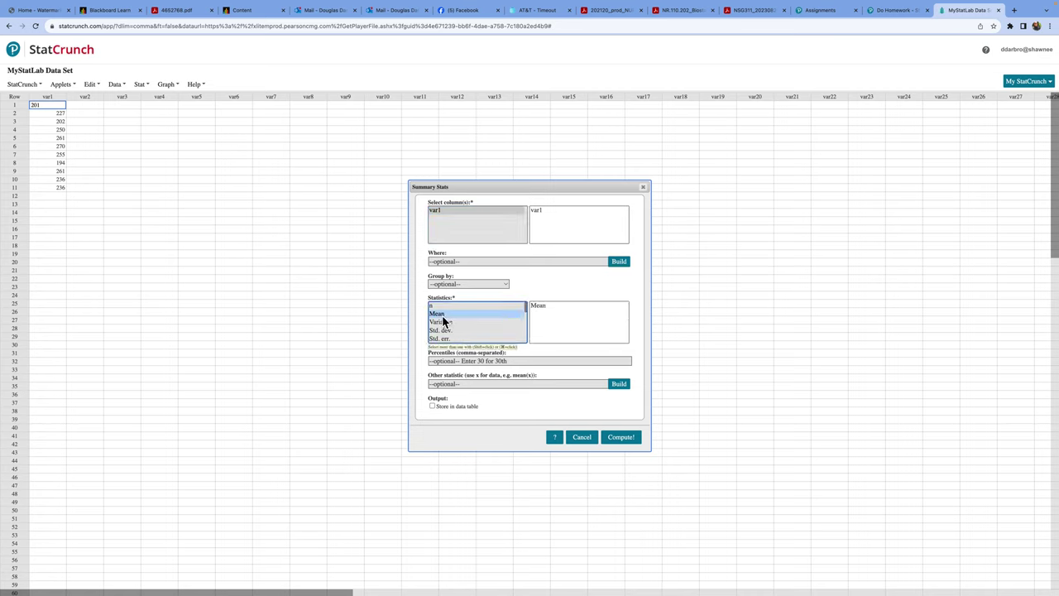
{"action": "scroll", "coordinate": [461, 331], "scroll_direction": "down", "scroll_amount": 2}
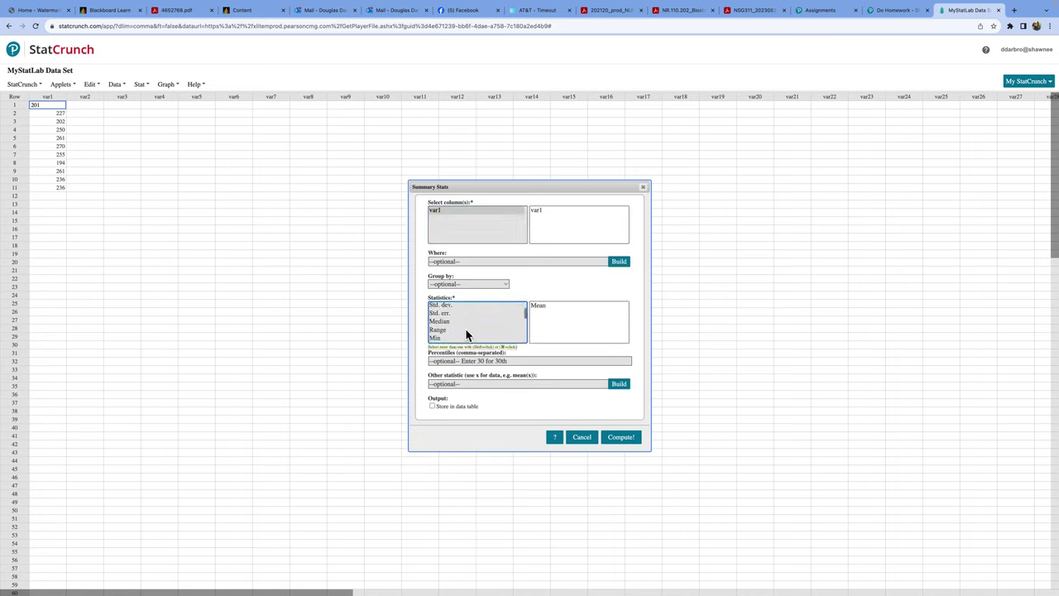
{"action": "left_click", "coordinate": [445, 319], "text": "super"}
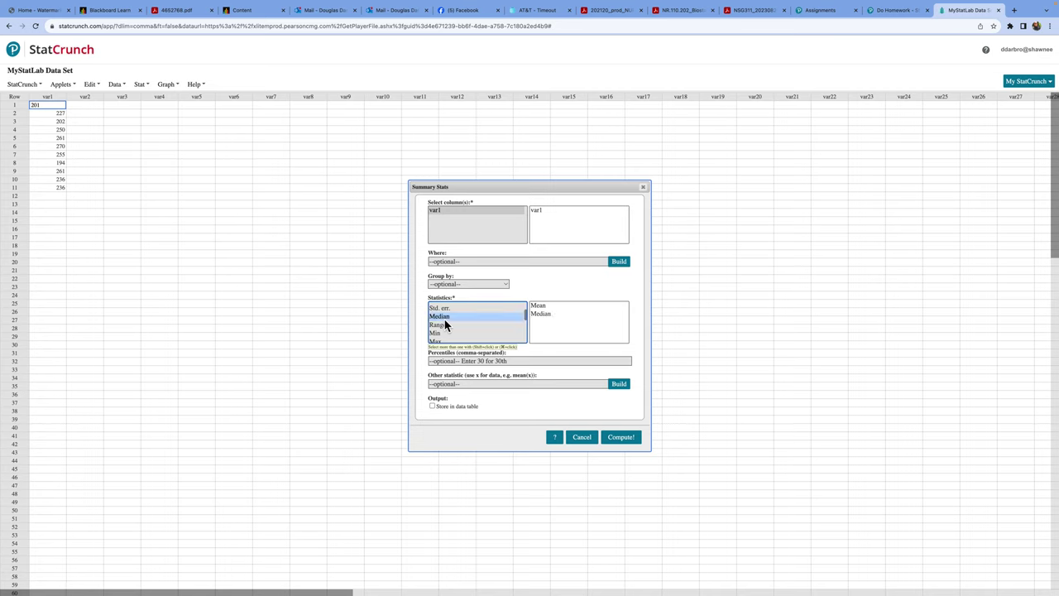
{"action": "scroll", "coordinate": [444, 324], "scroll_direction": "down", "scroll_amount": 1}
{"action": "scroll", "coordinate": [444, 323], "scroll_direction": "down", "scroll_amount": 2}
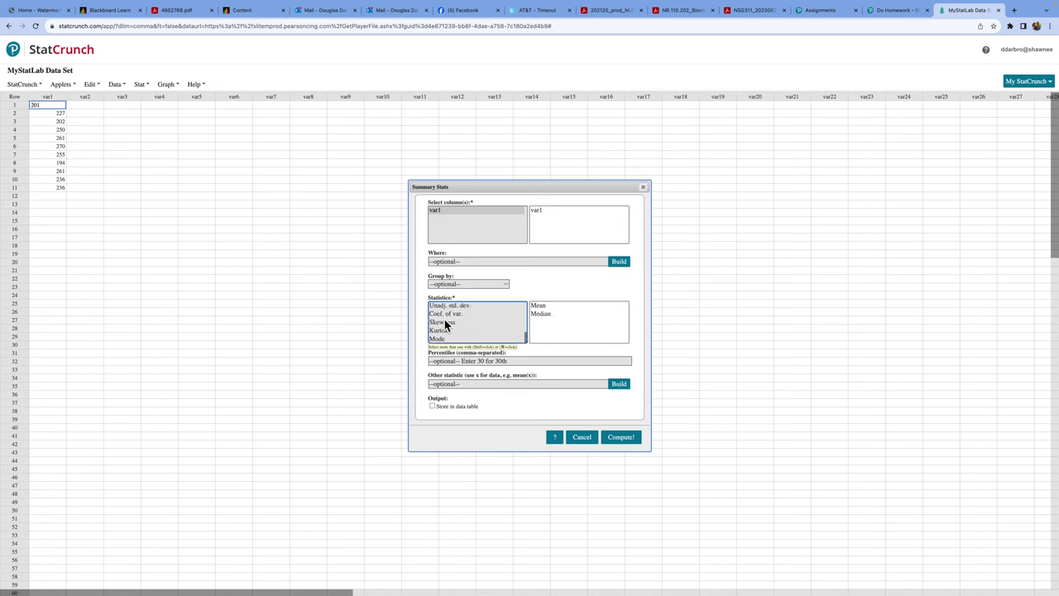
{"action": "left_click", "coordinate": [439, 340], "text": "super"}
{"action": "scroll", "coordinate": [467, 331], "scroll_direction": "up", "scroll_amount": 4}
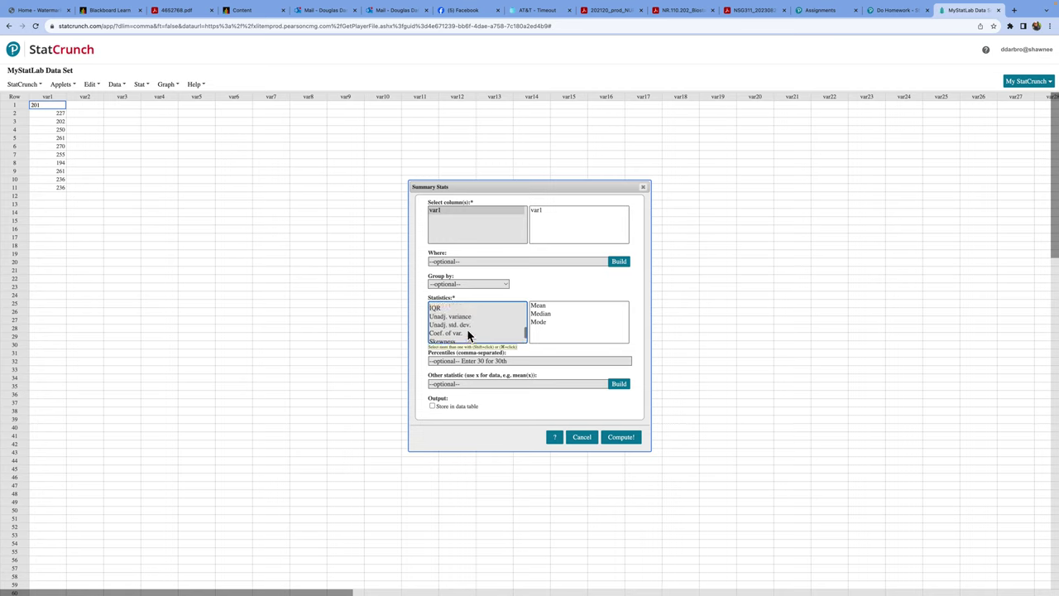
{"action": "scroll", "coordinate": [467, 331], "scroll_direction": "up", "scroll_amount": 2}
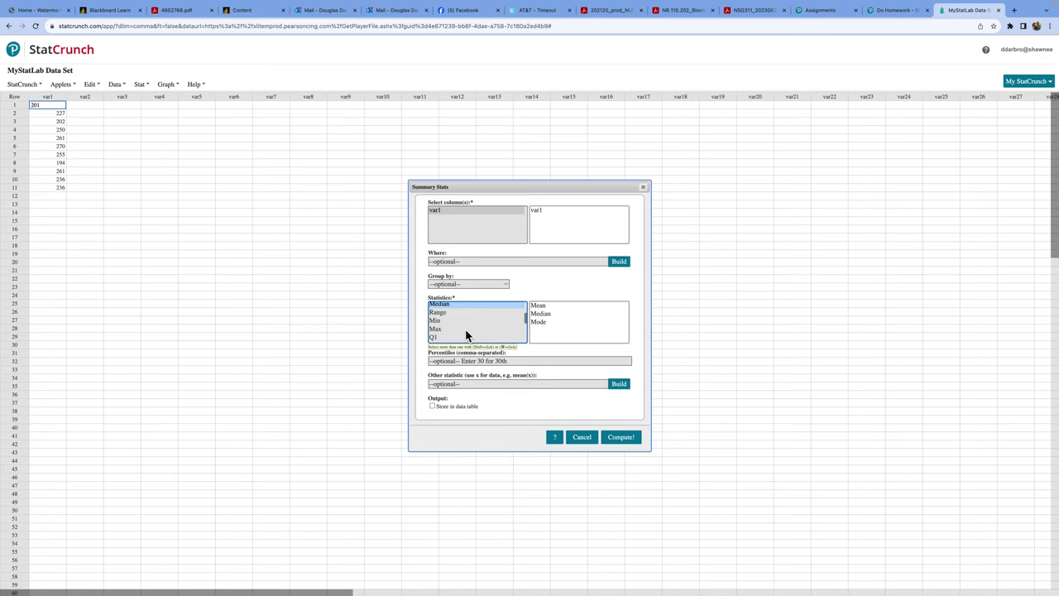
{"action": "left_click", "coordinate": [438, 323], "text": "super"}
{"action": "left_click", "coordinate": [438, 333], "text": "super"}
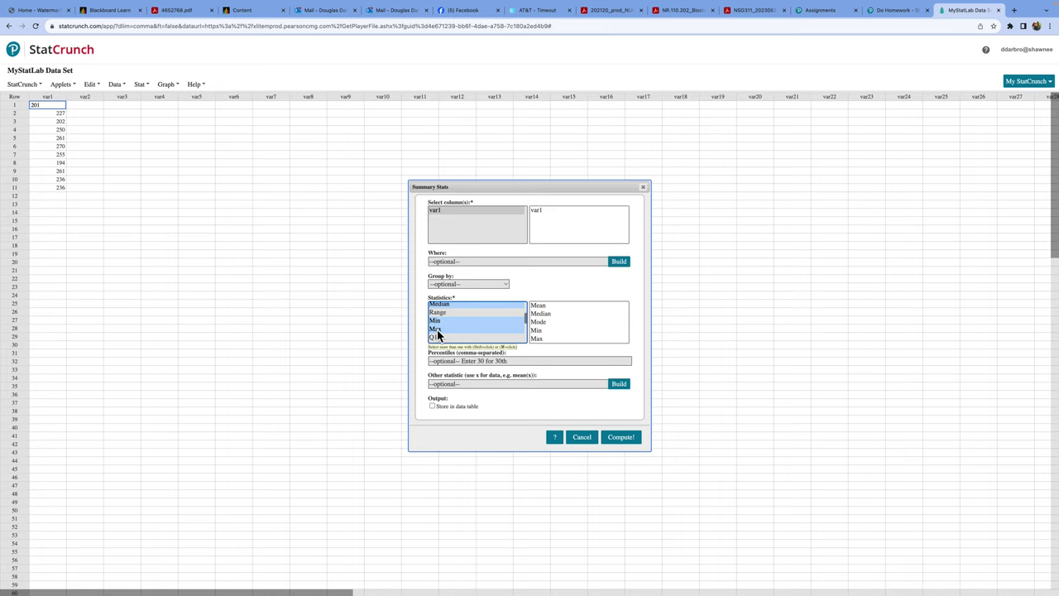
{"action": "left_click", "coordinate": [622, 438]}
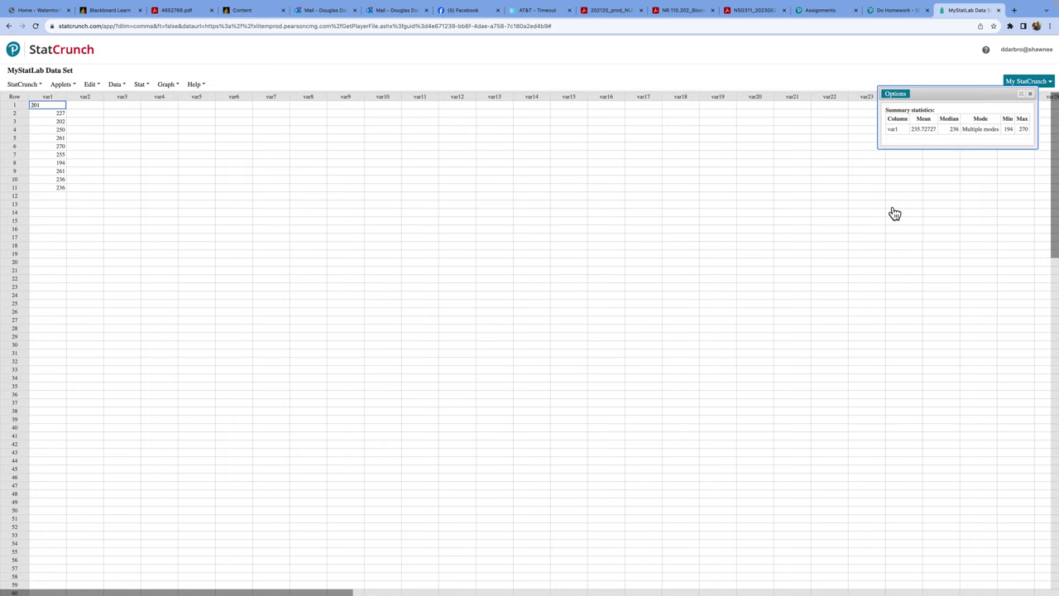
- Answer part a with a mean of 235.7 and check it
{"action": "left_click", "coordinate": [896, 11]}
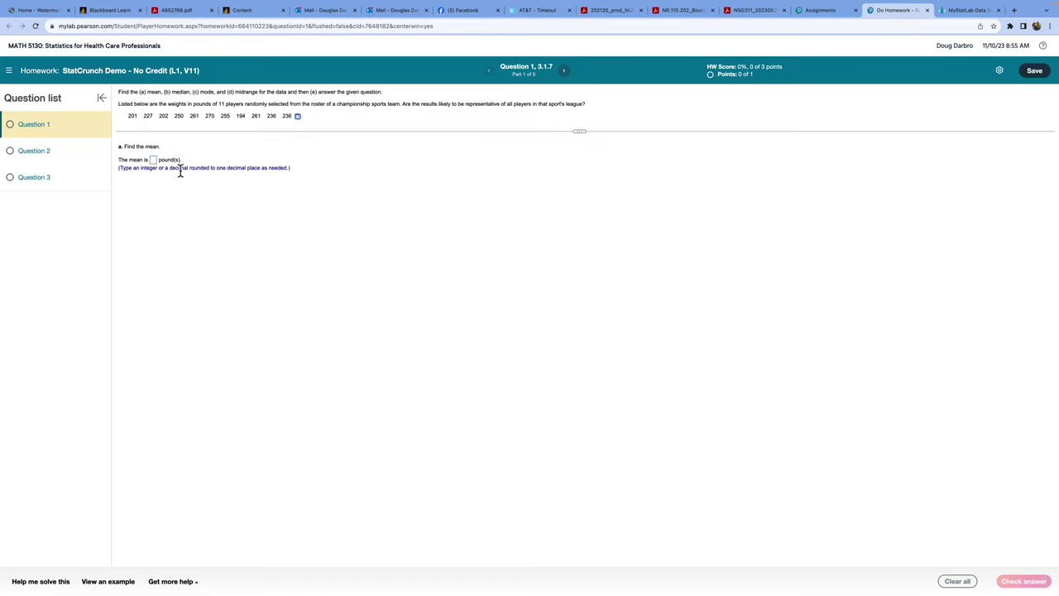
{"action": "left_click_drag", "start_coordinate": [218, 170], "coordinate": [249, 170]}
{"action": "left_click", "coordinate": [961, 11]}
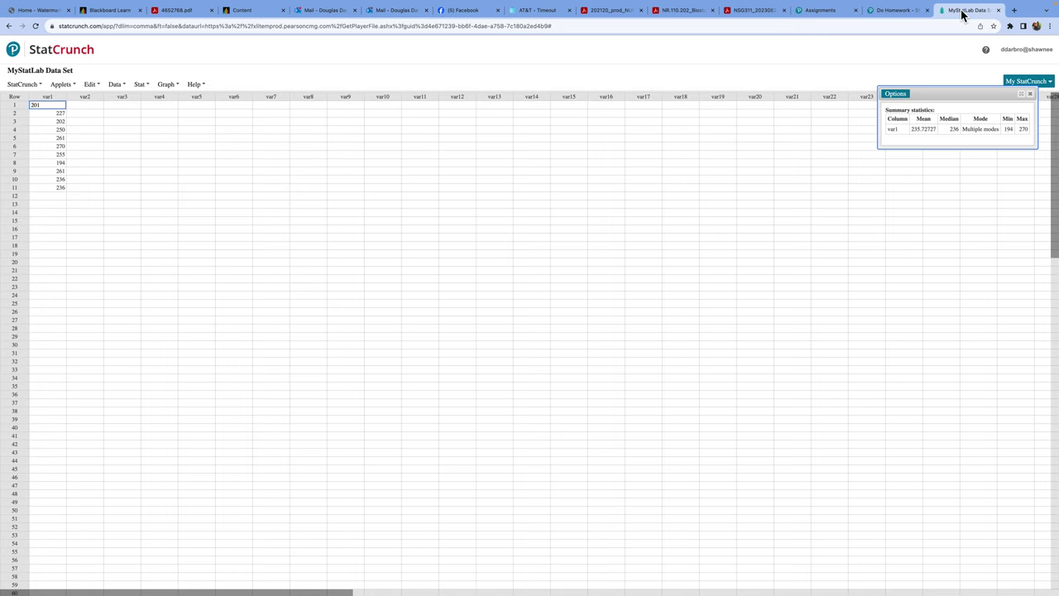
{"action": "left_click", "coordinate": [891, 13]}
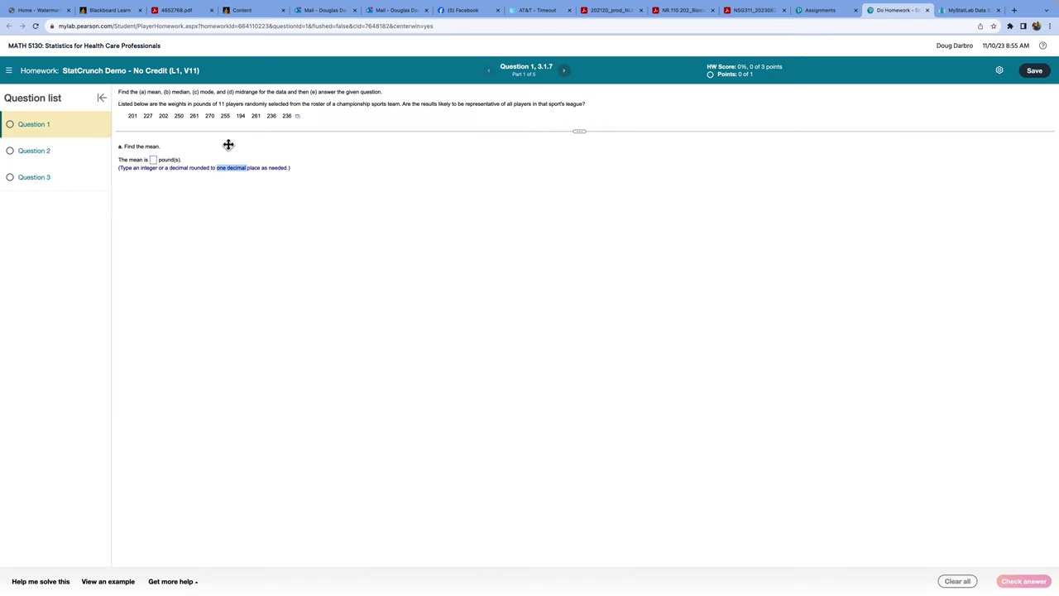
{"action": "left_click", "coordinate": [153, 161]}
{"action": "type", "text": "23"}
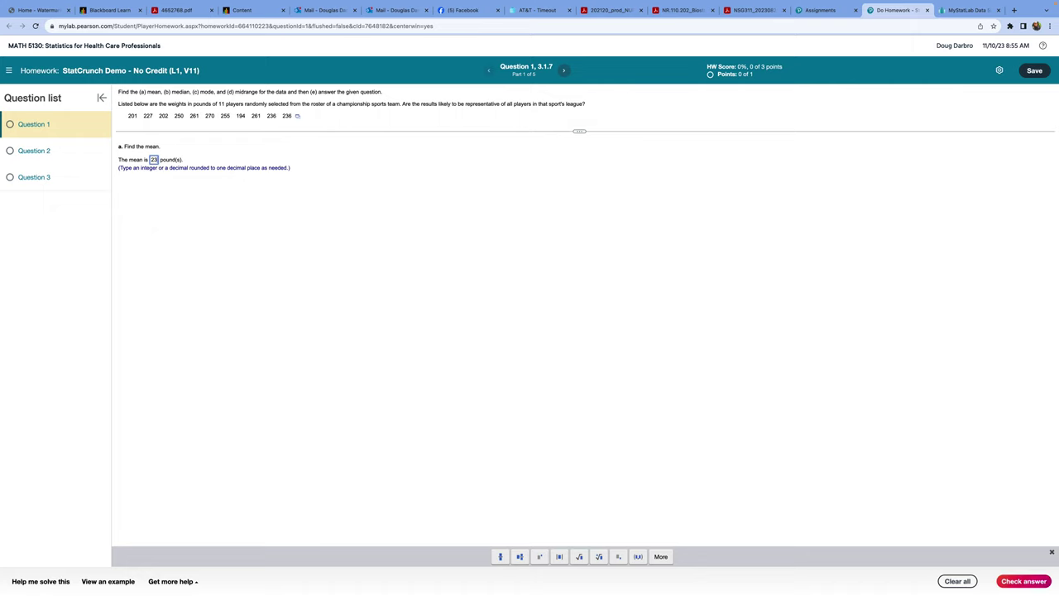
{"action": "type", "text": "5.7"}
{"action": "left_click", "coordinate": [1028, 586]}
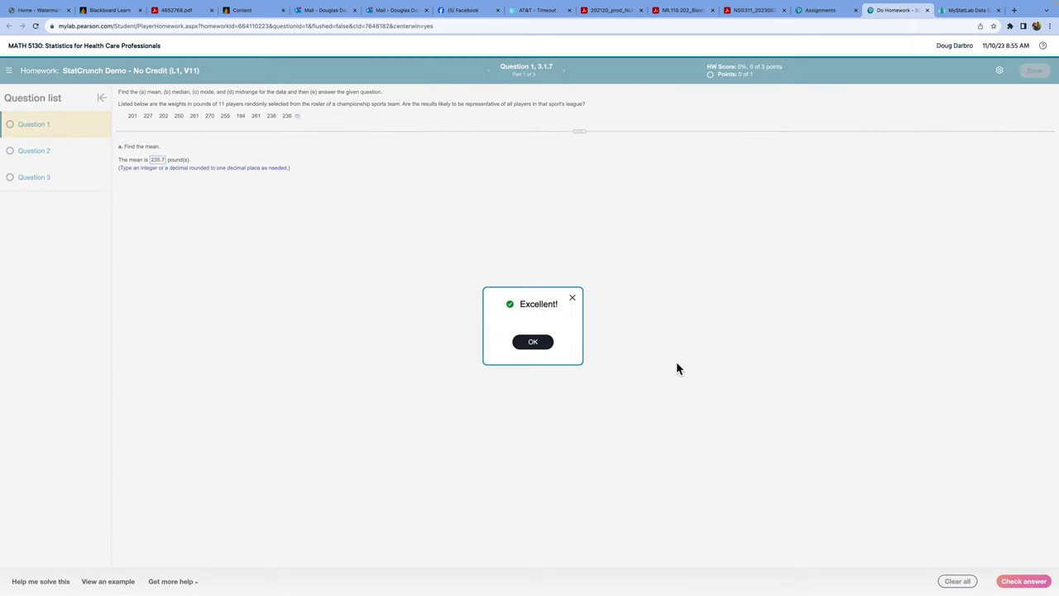
{"action": "left_click", "coordinate": [534, 342]}
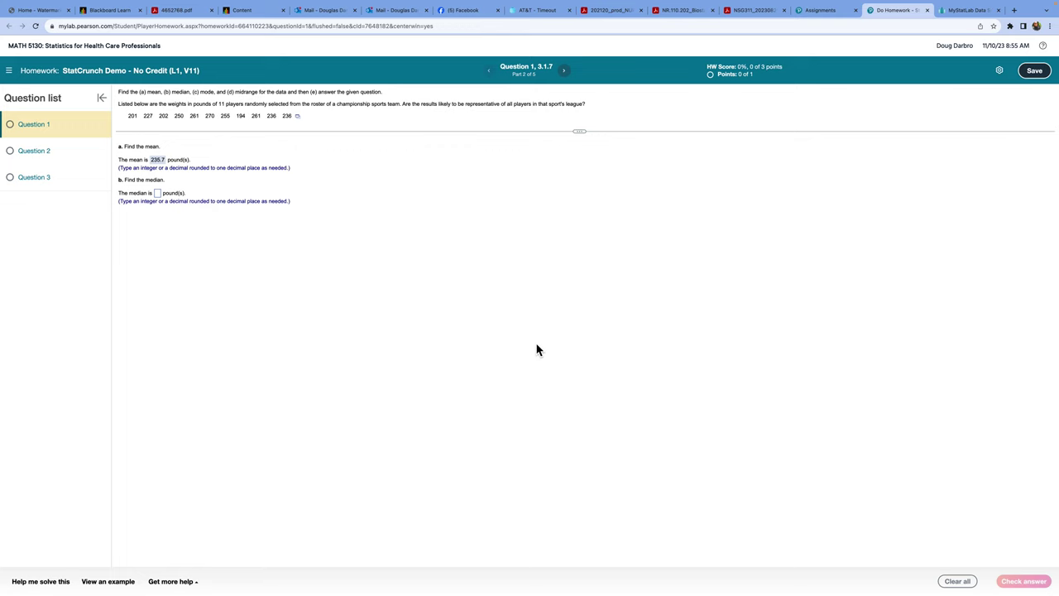
- Enter the median as 236.0 pounds and check the answer
{"action": "left_click", "coordinate": [971, 12]}
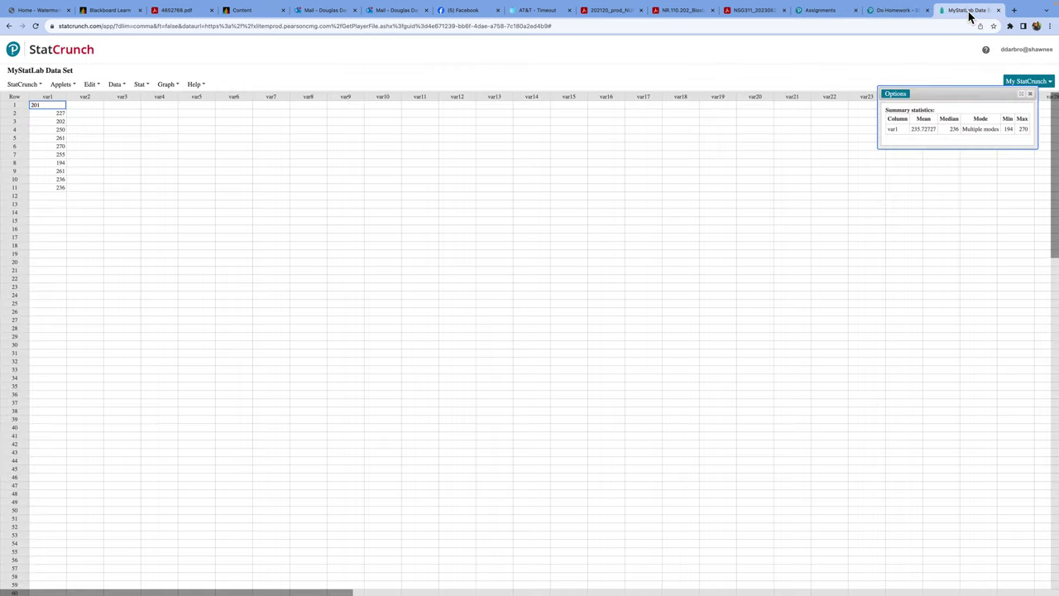
{"action": "left_click", "coordinate": [900, 10]}
{"action": "left_click", "coordinate": [159, 195]}
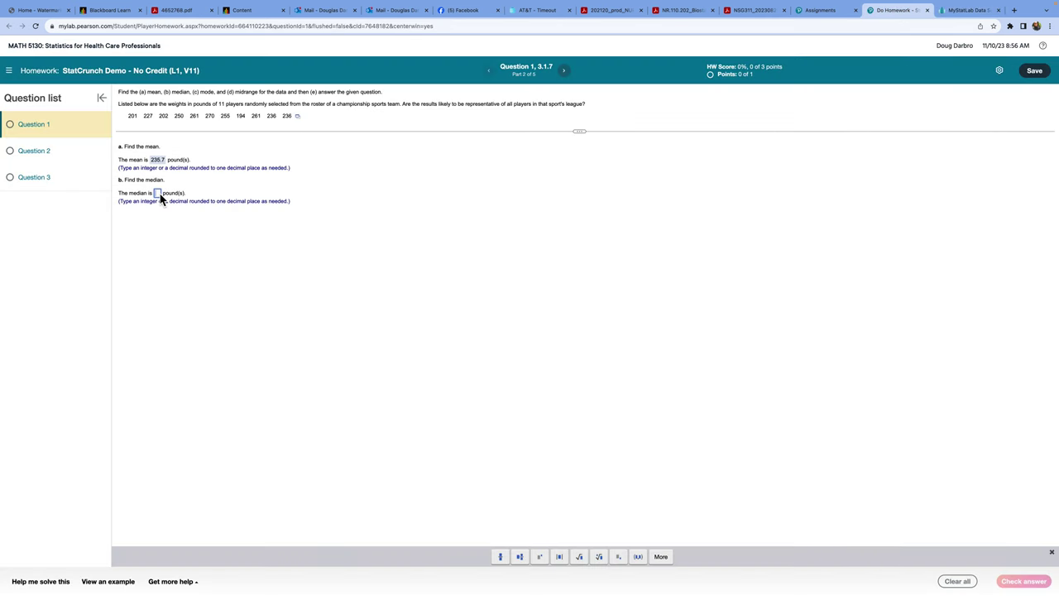
{"action": "type", "text": "236"}
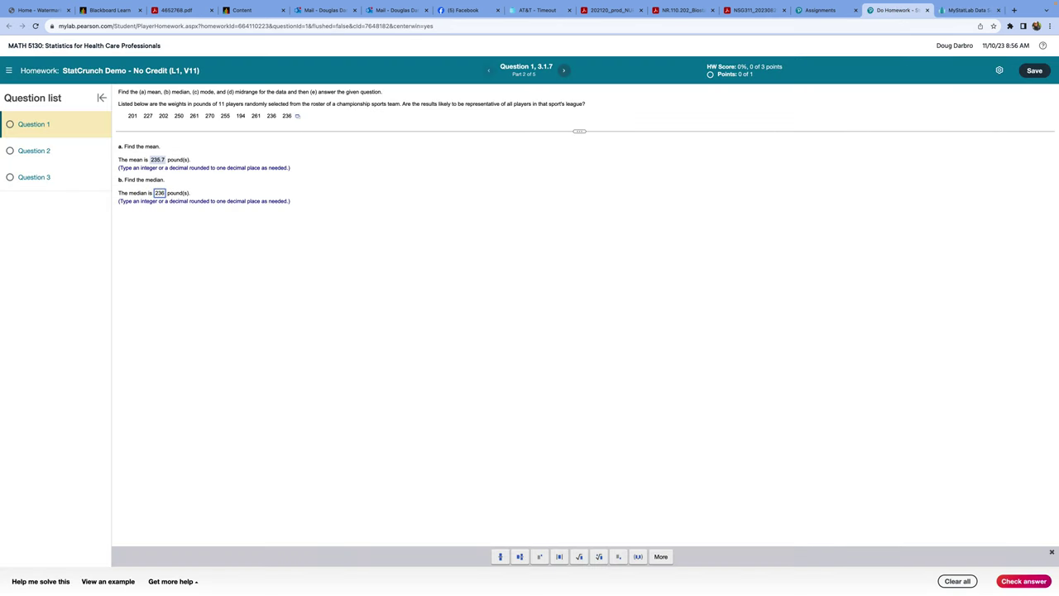
{"action": "type", "text": ".0"}
{"action": "left_click", "coordinate": [1023, 581]}
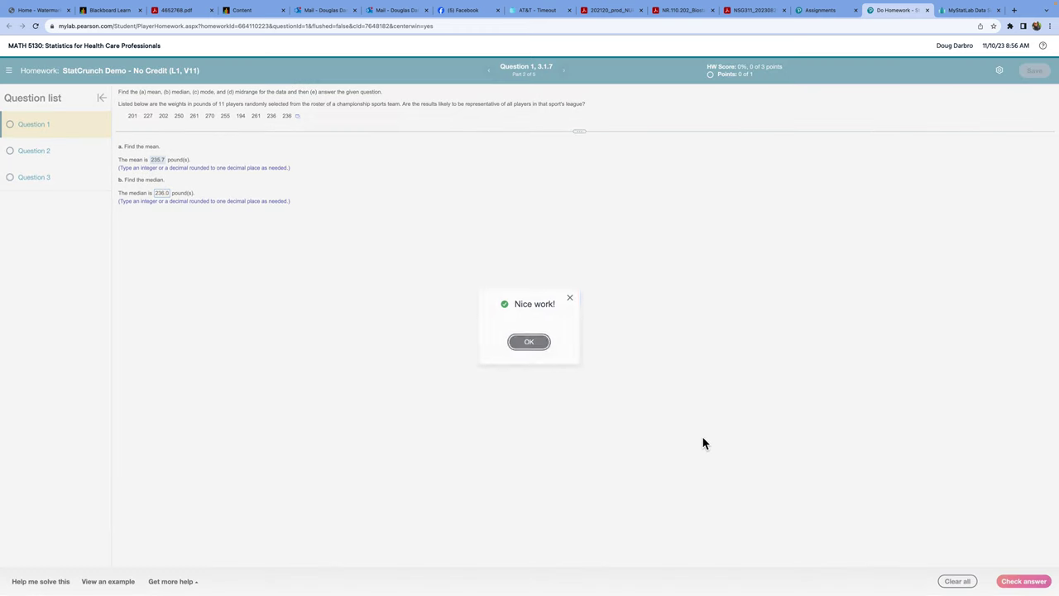
- Select choice A and enter the modes 236, 261, then check the answer
{"action": "left_click", "coordinate": [536, 345]}
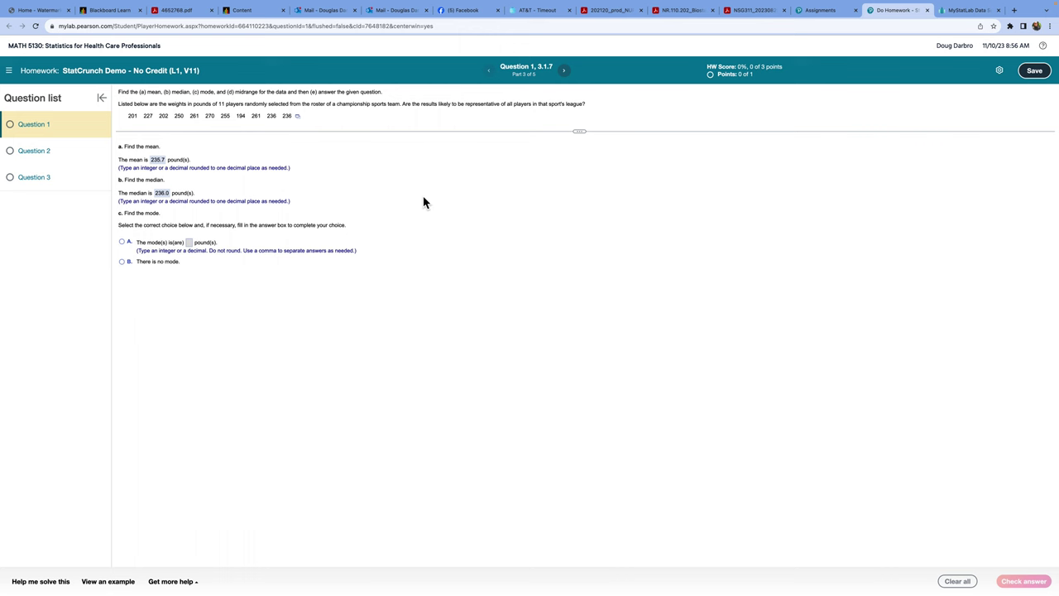
{"action": "left_click", "coordinate": [972, 13]}
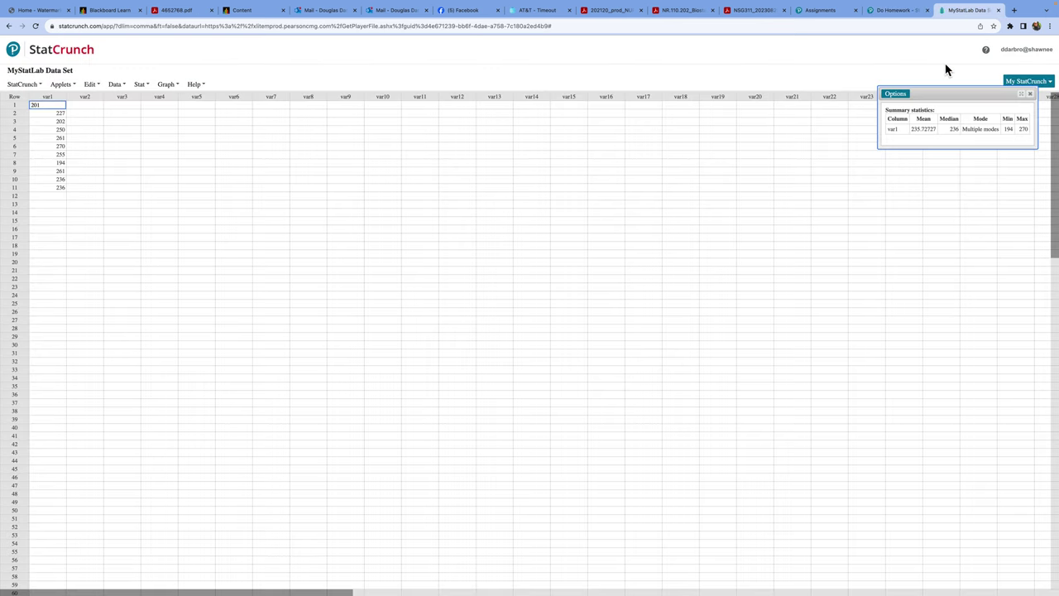
{"action": "left_click", "coordinate": [892, 12]}
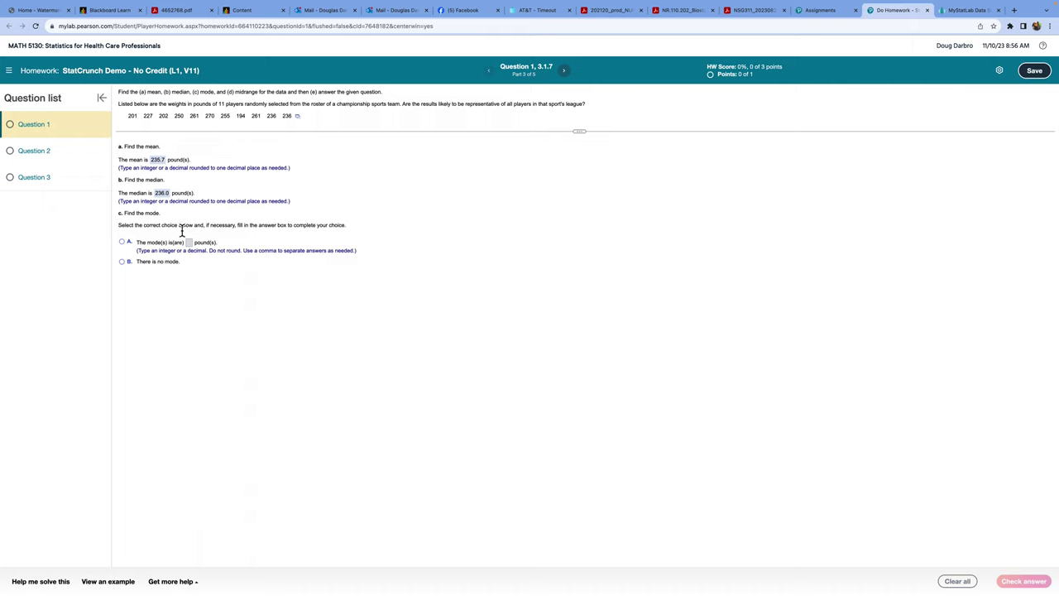
{"action": "left_click", "coordinate": [123, 241]}
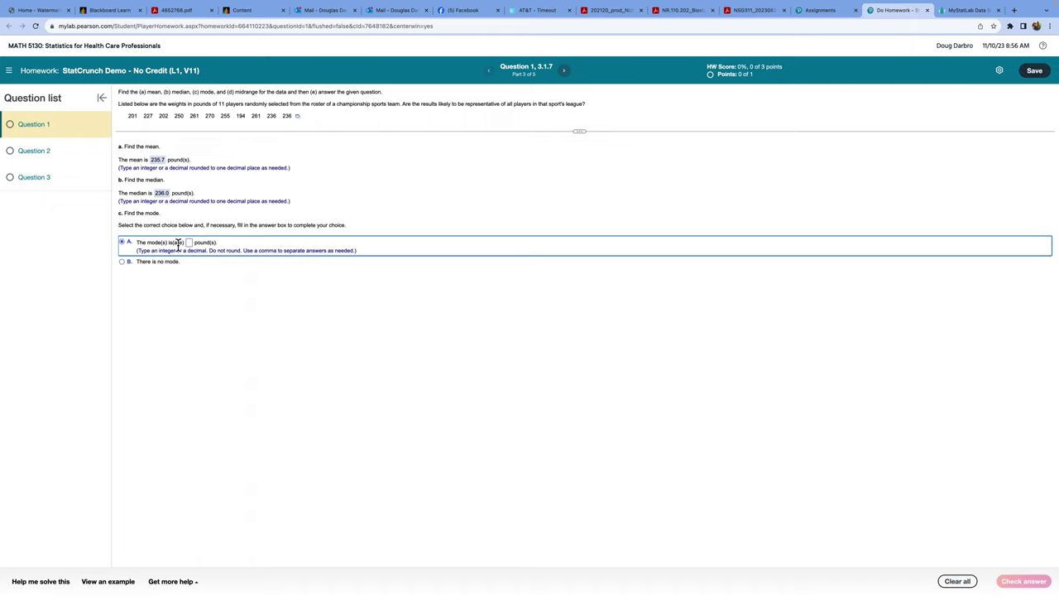
{"action": "left_click", "coordinate": [189, 243]}
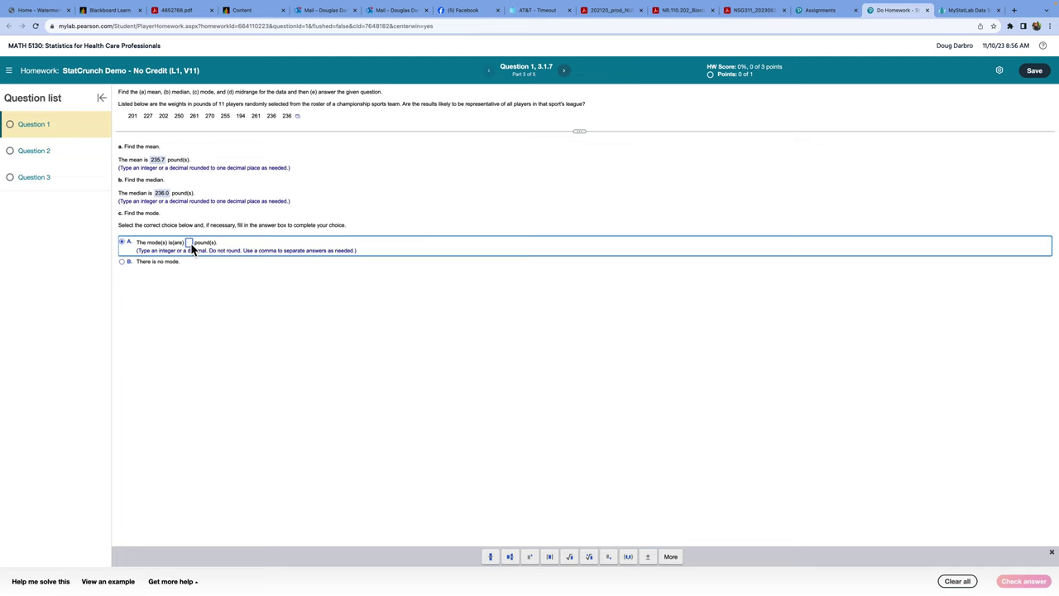
{"action": "type", "text": "236,"}
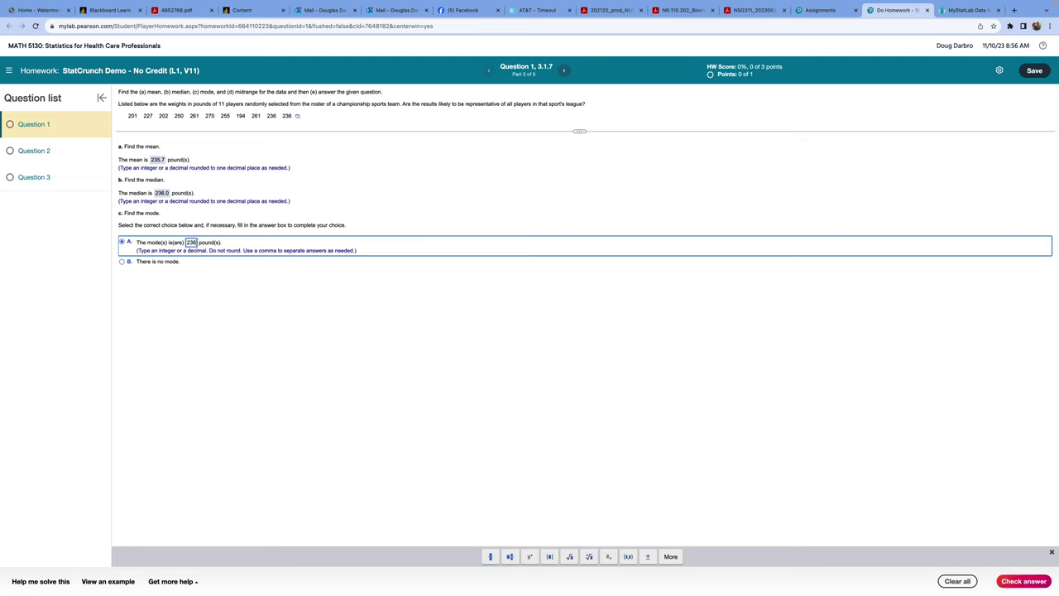
{"action": "type", "text": " 261"}
{"action": "left_click", "coordinate": [1025, 582]}
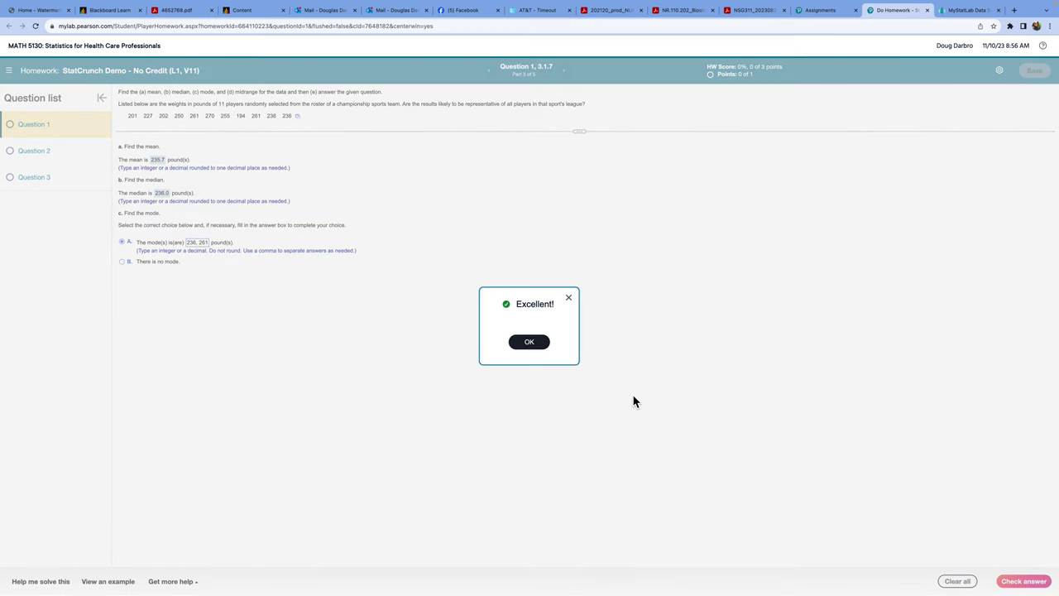
{"action": "left_click", "coordinate": [537, 350]}
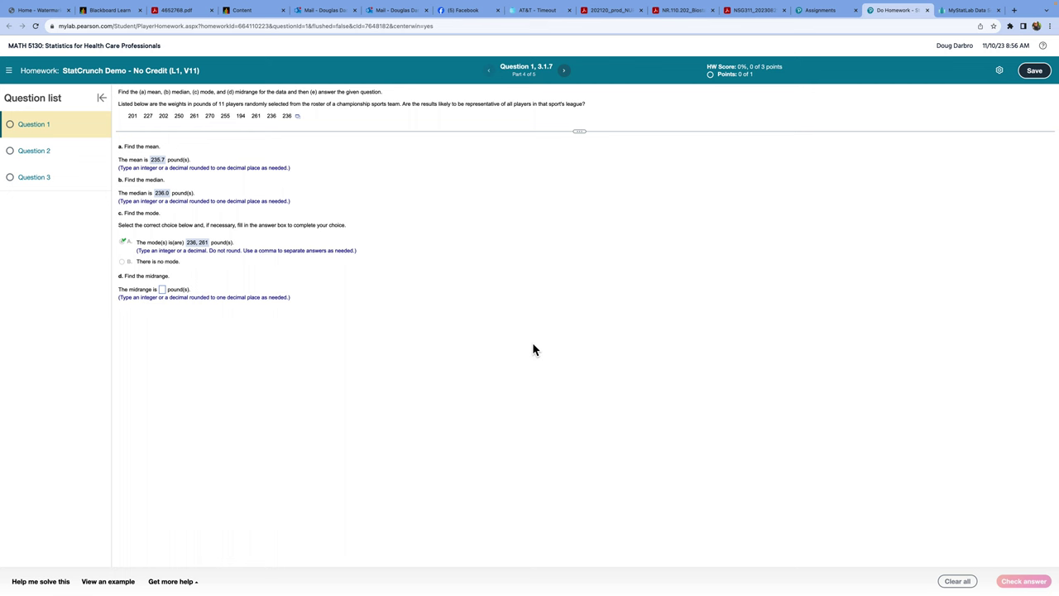
- Enter a midrange of 232 pounds and check it
{"action": "left_click", "coordinate": [974, 14]}
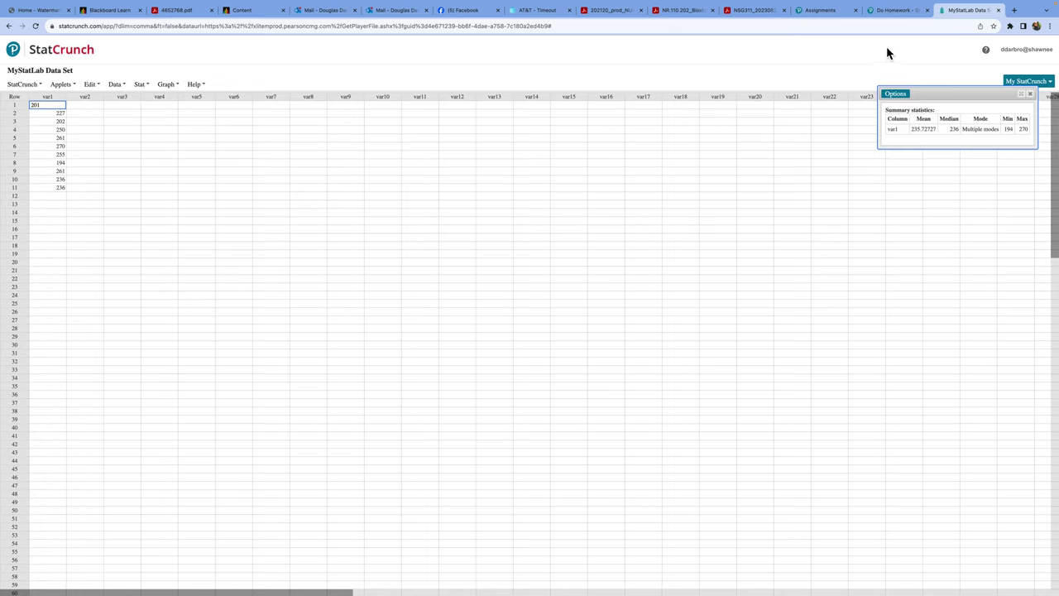
{"action": "left_click", "coordinate": [896, 12]}
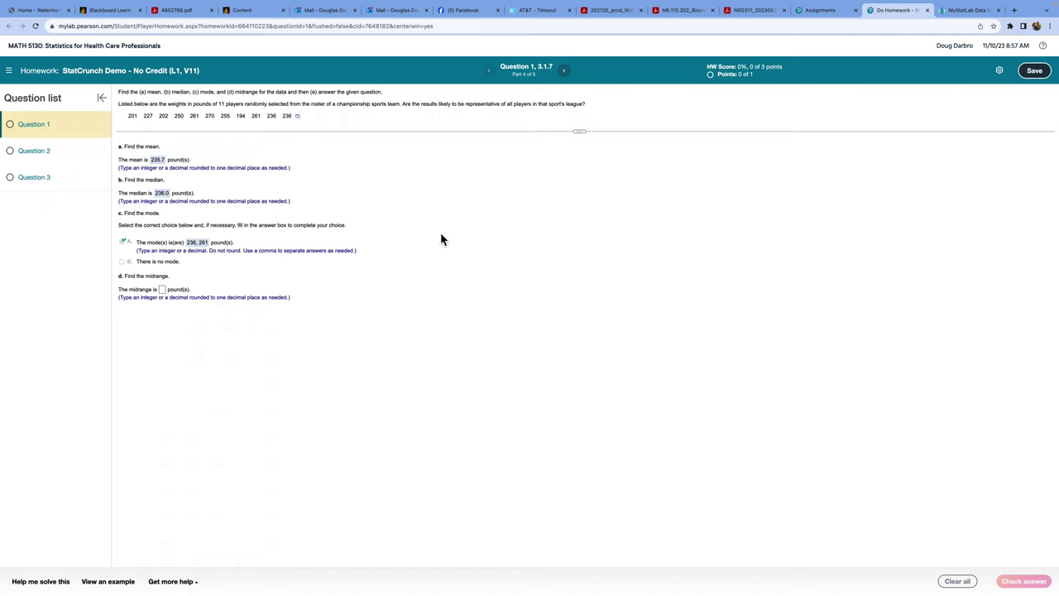
{"action": "left_click", "coordinate": [163, 291]}
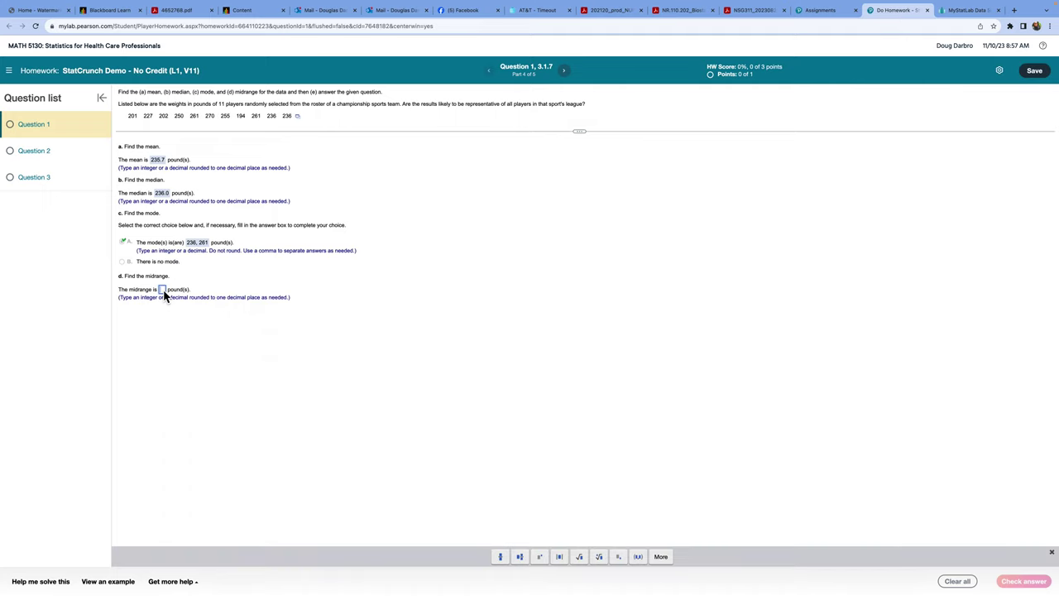
{"action": "type", "text": "232"}
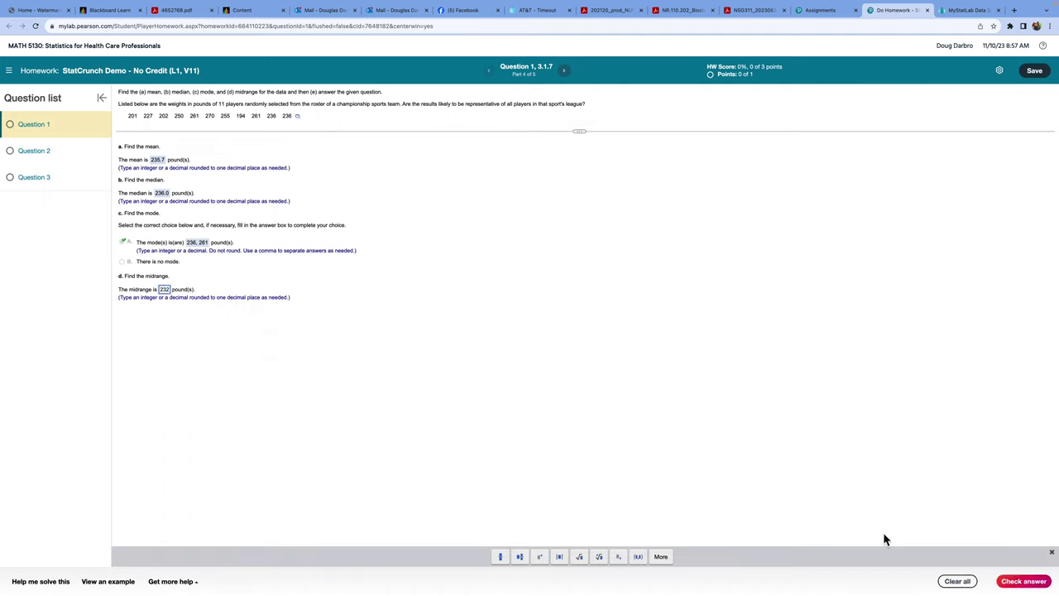
{"action": "left_click", "coordinate": [1026, 581]}
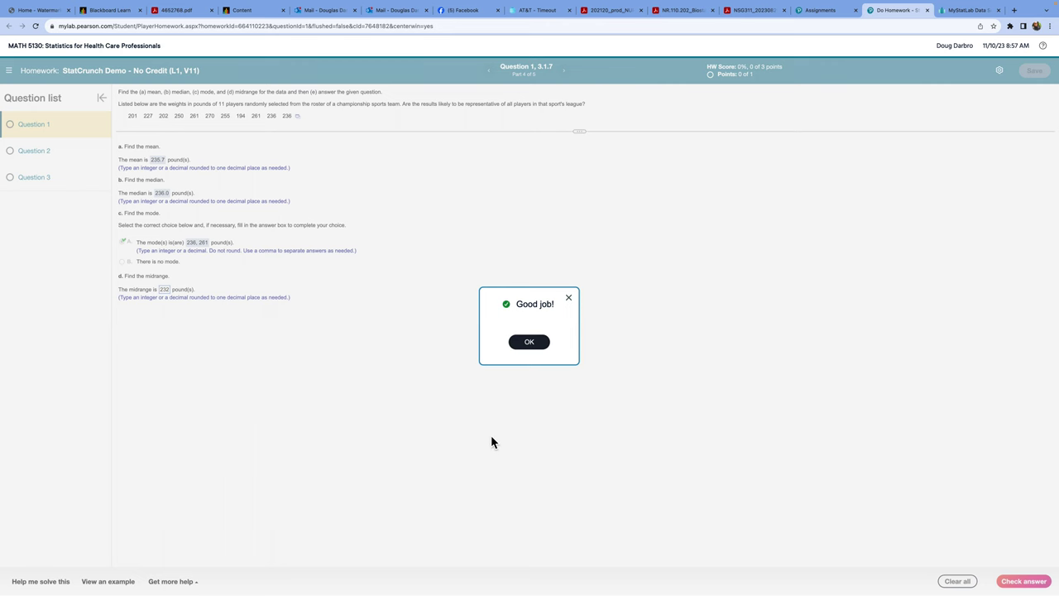
- Pick option C for part (e), that a championship team may not represent the league, then advance to Question 2
{"action": "left_click", "coordinate": [536, 345]}
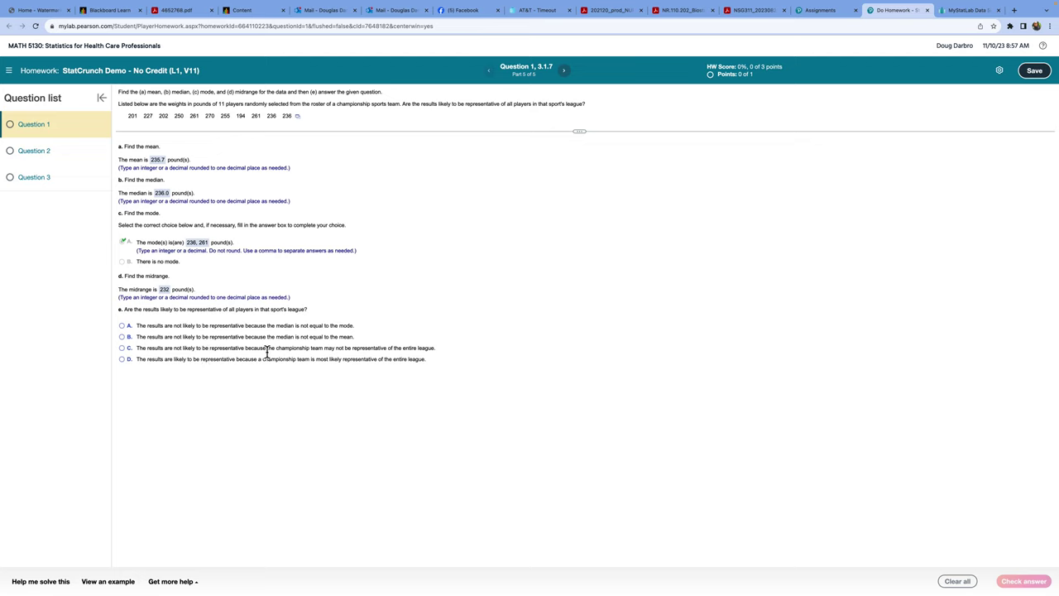
{"action": "left_click", "coordinate": [122, 348]}
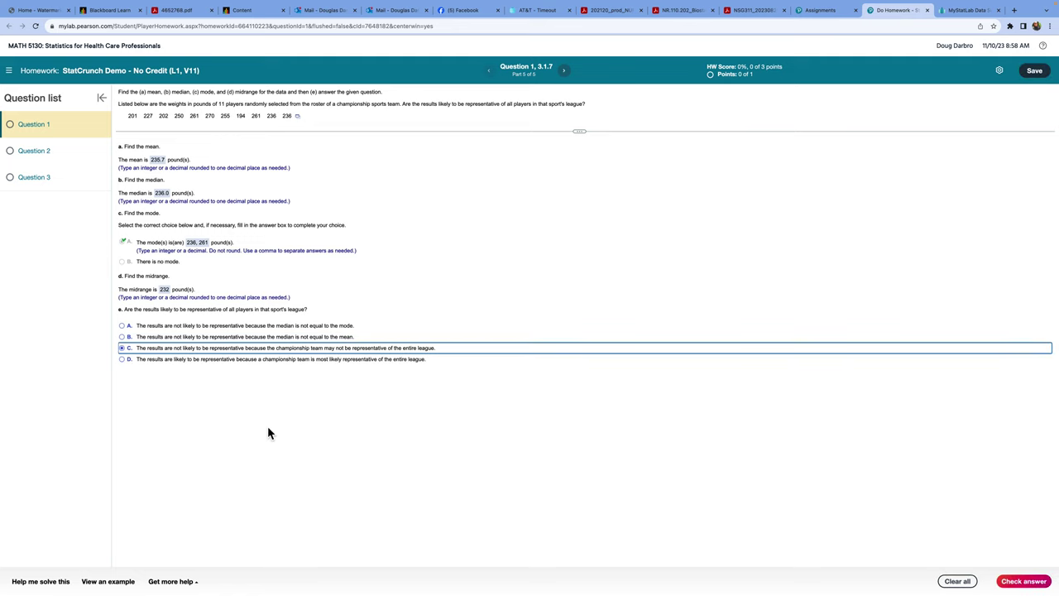
{"action": "left_click", "coordinate": [1024, 581]}
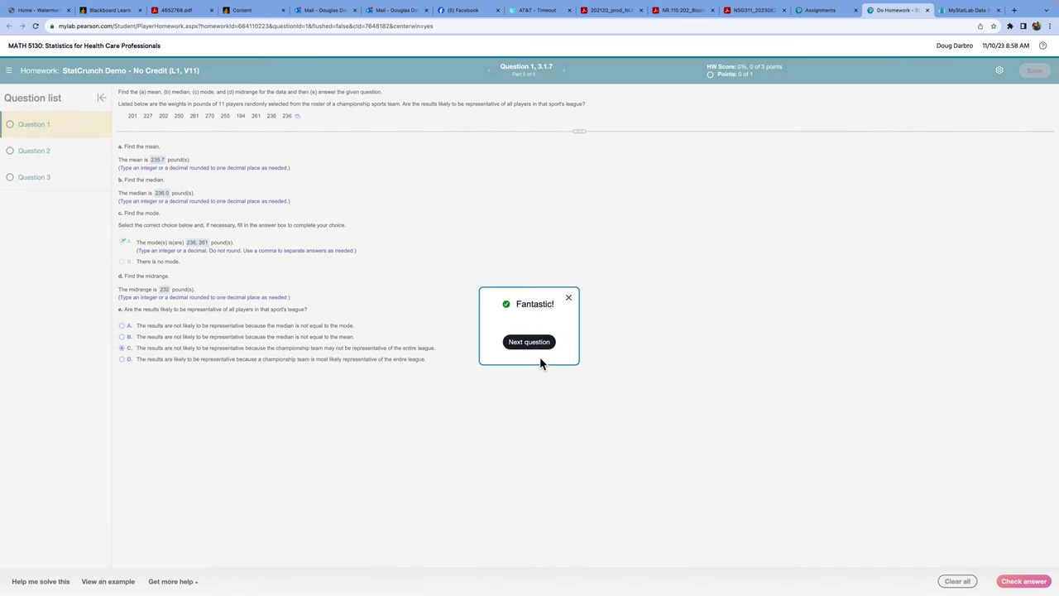
{"action": "left_click", "coordinate": [535, 343]}
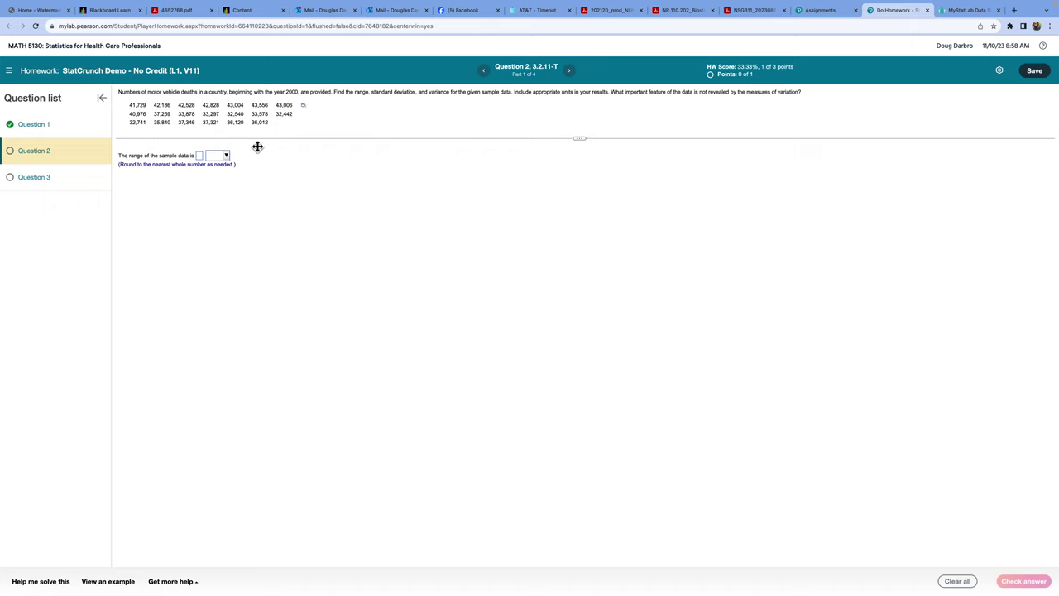
- Close the old MyStatLab Data Set tab and open Question 2's 20 death counts in StatCrunch
{"action": "left_click", "coordinate": [955, 10]}
{"action": "left_click", "coordinate": [999, 10]}
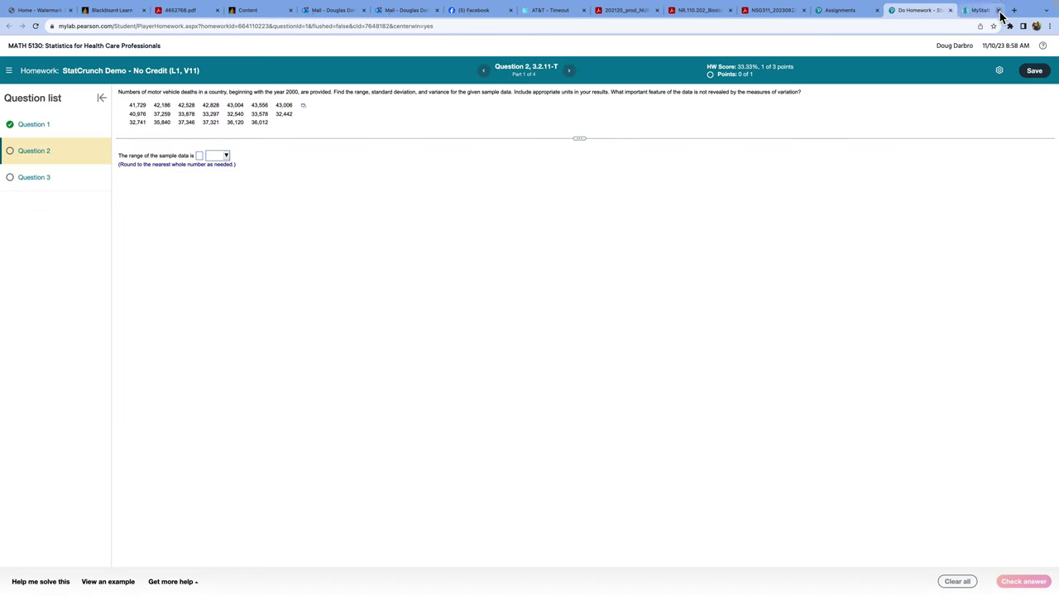
{"action": "left_click", "coordinate": [306, 107]}
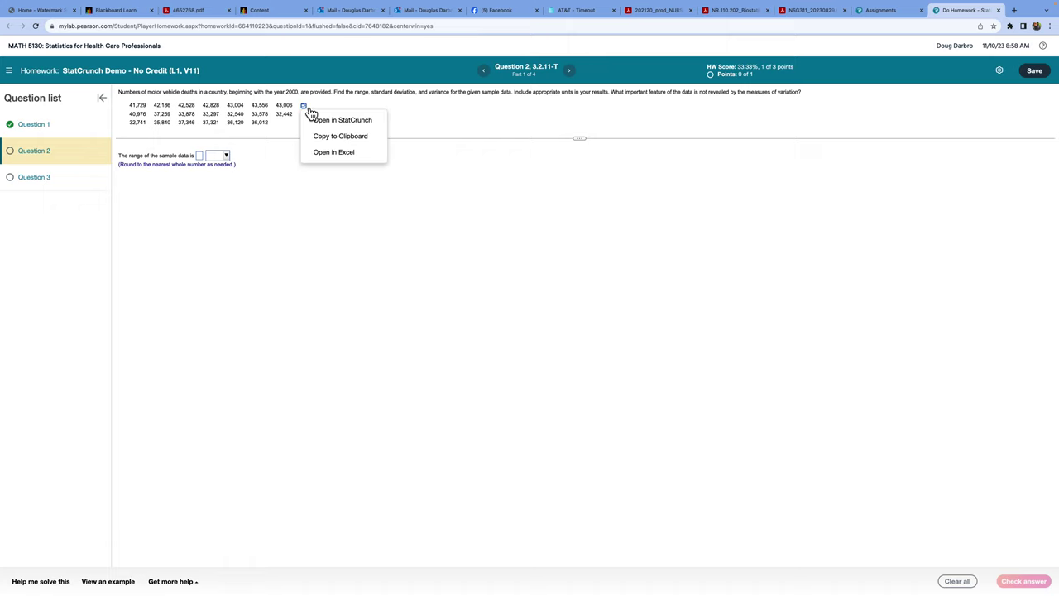
{"action": "left_click", "coordinate": [340, 124]}
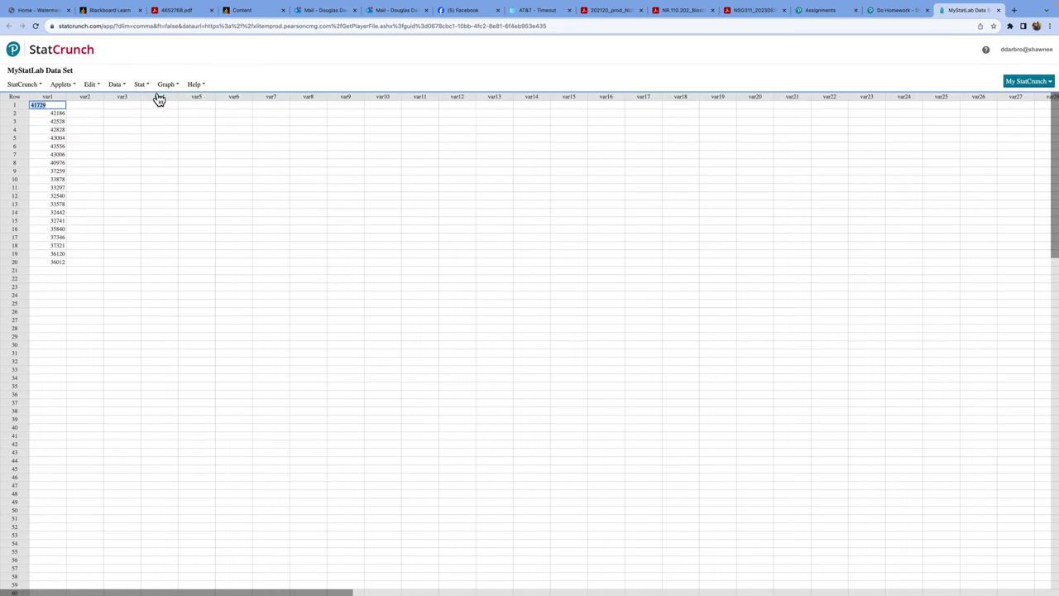
- Summarize var1 with Variance, Std. dev. and Range (17132370, 4139.1267, 11114) and center the results window
{"action": "left_click", "coordinate": [162, 86]}
{"action": "mouse_move", "coordinate": [145, 87]}
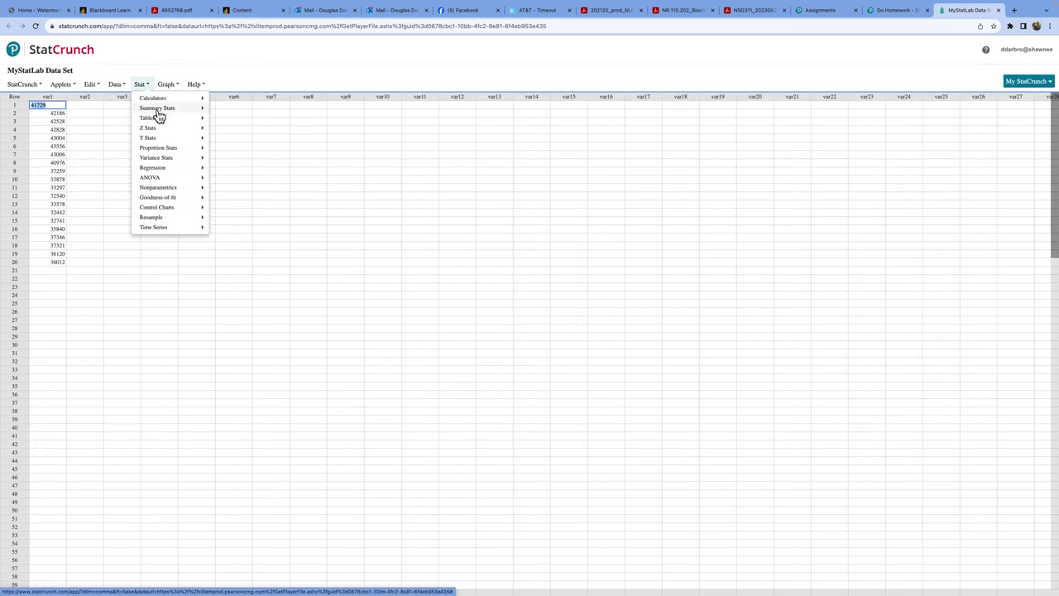
{"action": "mouse_move", "coordinate": [158, 111]}
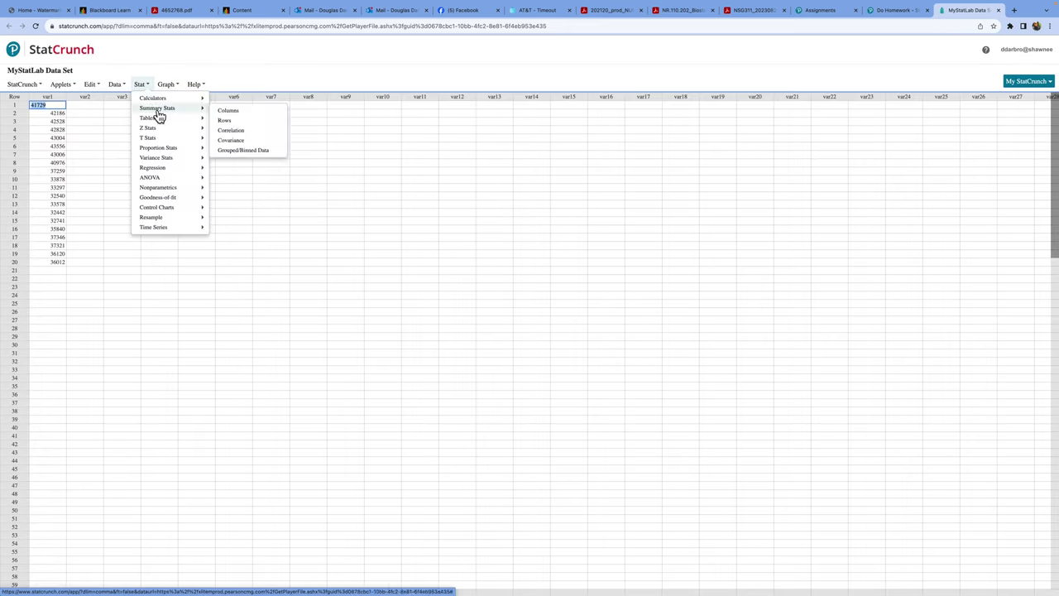
{"action": "left_click", "coordinate": [228, 111]}
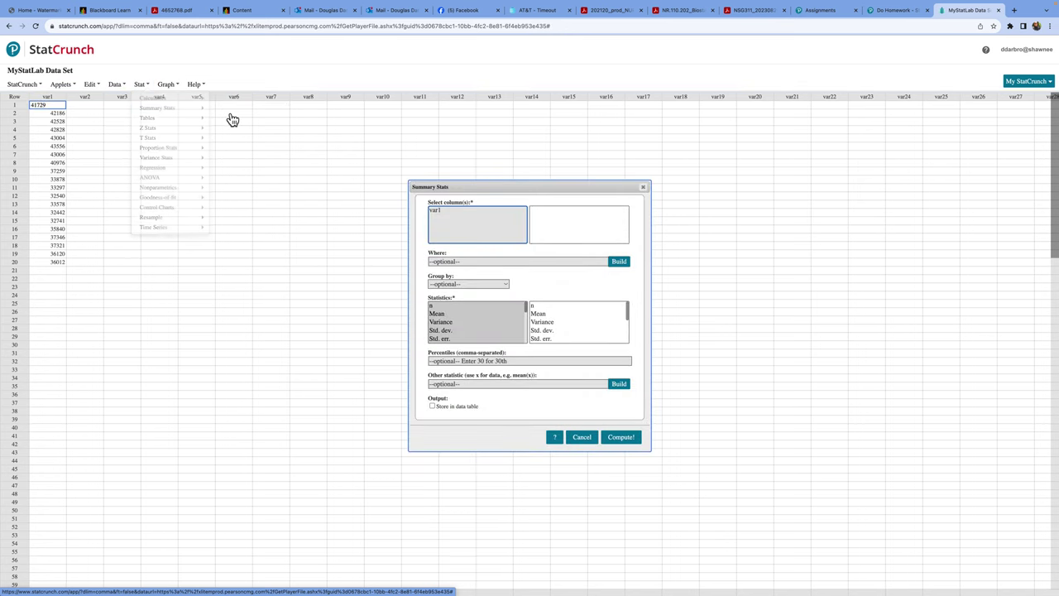
{"action": "left_click", "coordinate": [439, 213]}
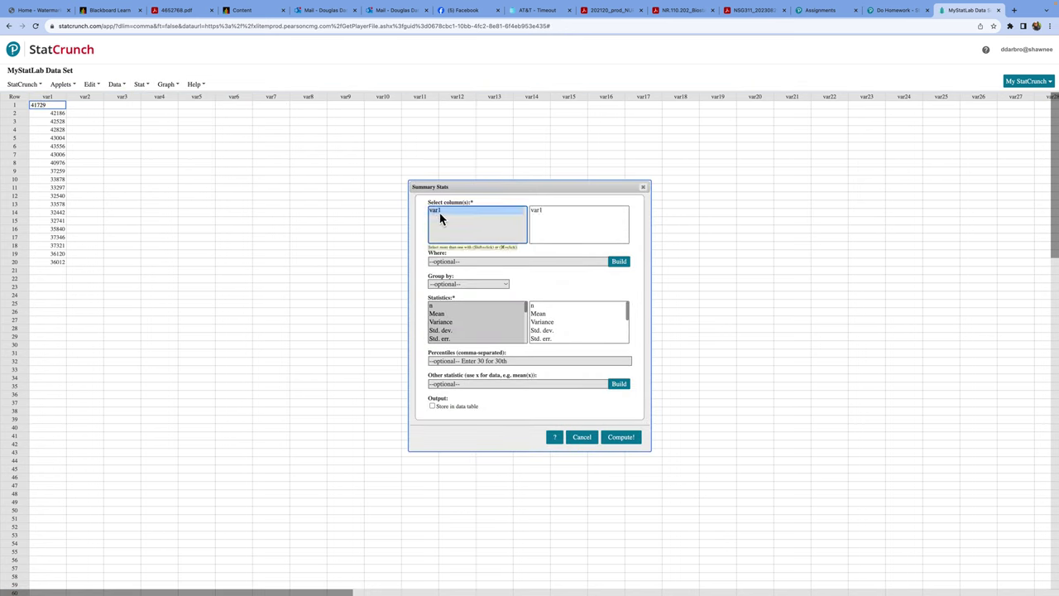
{"action": "left_click", "coordinate": [445, 324]}
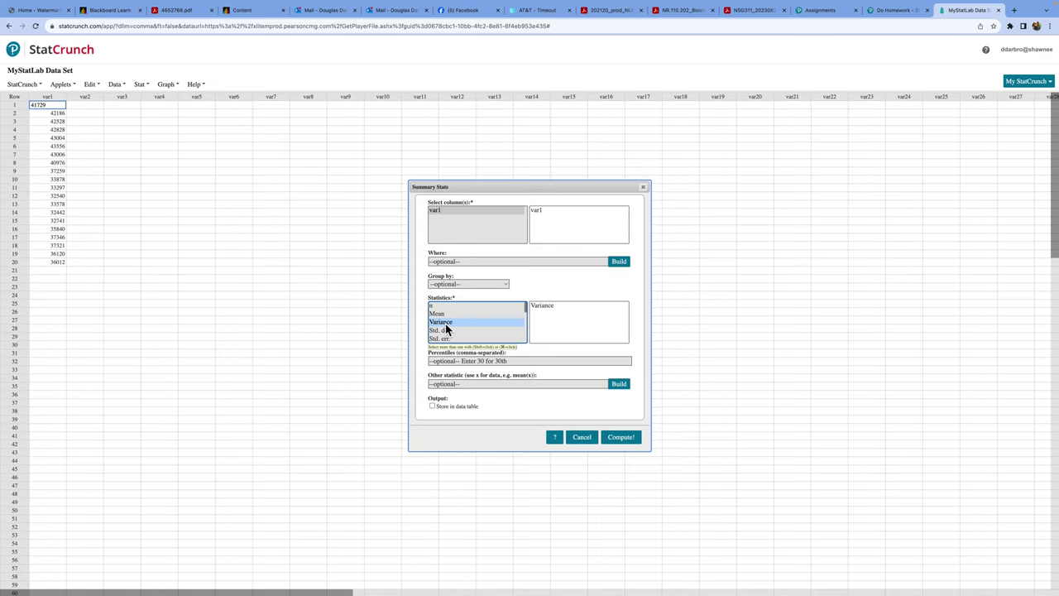
{"action": "left_click", "coordinate": [456, 330], "text": "shift"}
{"action": "scroll", "coordinate": [479, 331], "scroll_direction": "down", "scroll_amount": 3}
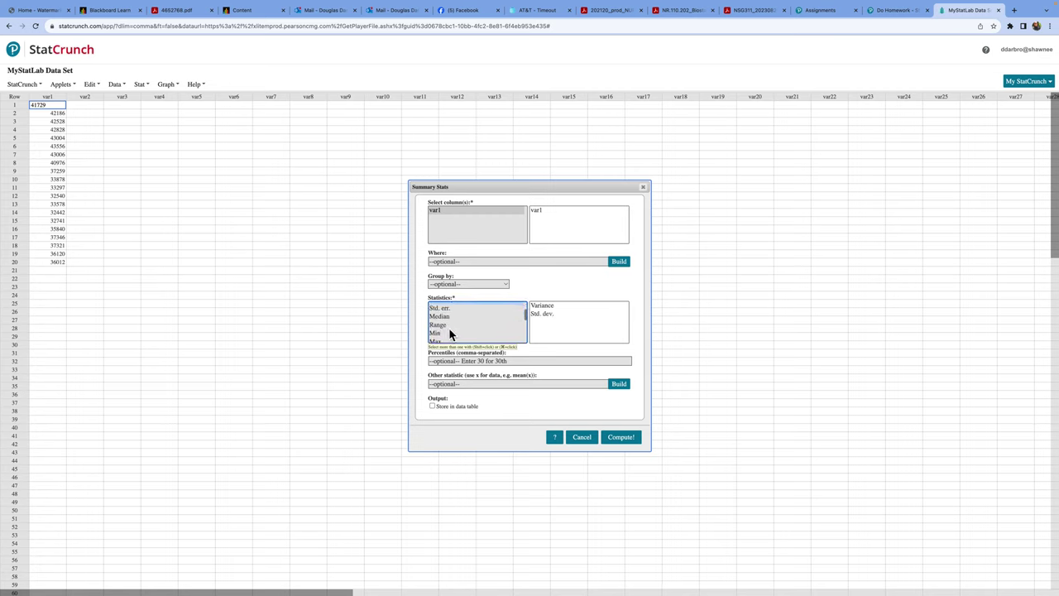
{"action": "left_click", "coordinate": [440, 326], "text": "super"}
{"action": "left_click", "coordinate": [621, 436]}
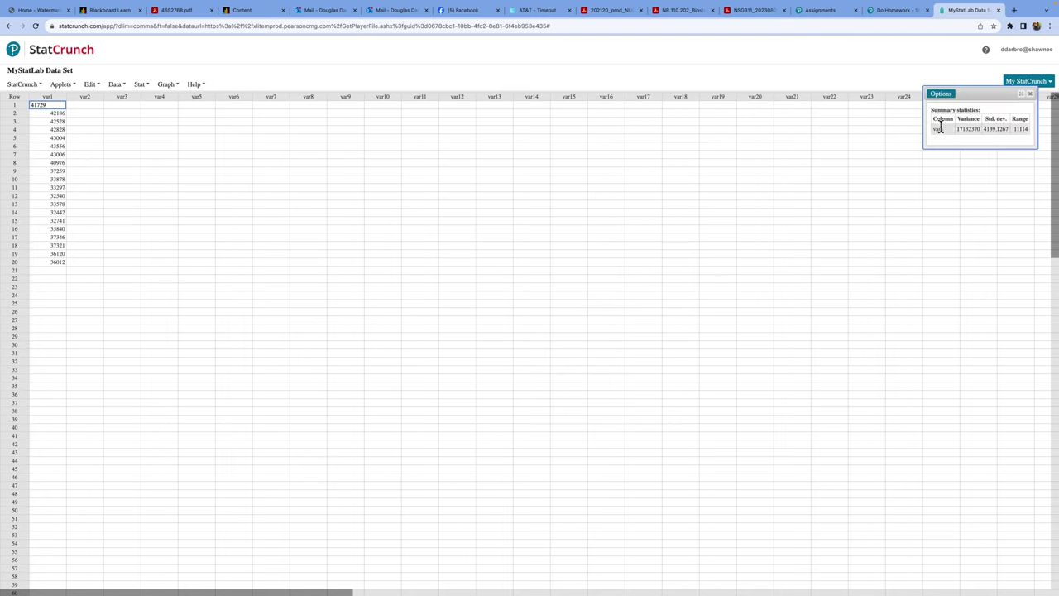
{"action": "left_click_drag", "start_coordinate": [978, 96], "coordinate": [434, 176]}
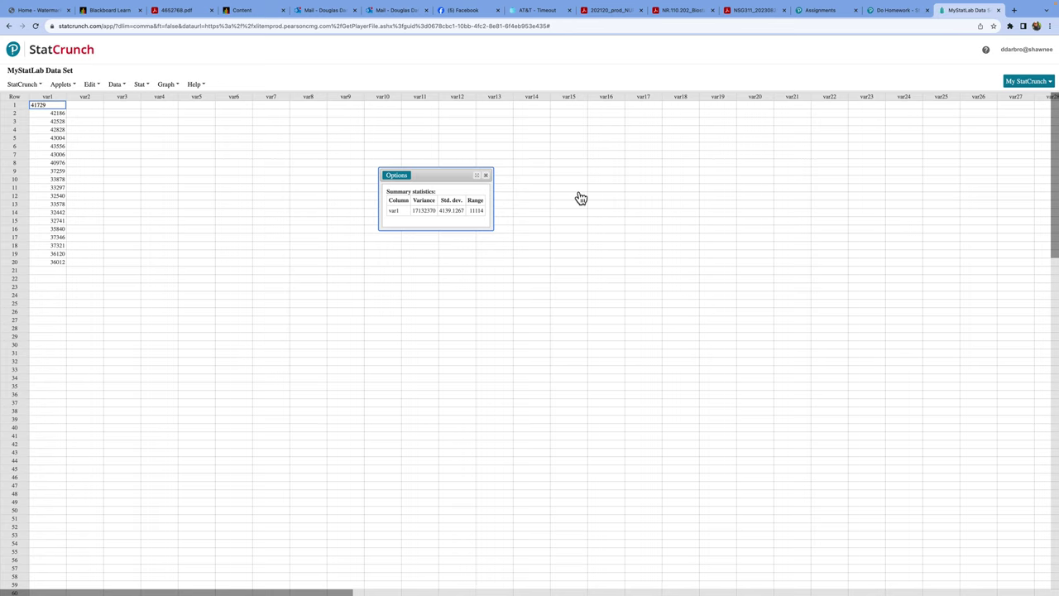
- Enter the range as 11114 with the unit deaths and check it
{"action": "left_click", "coordinate": [891, 17]}
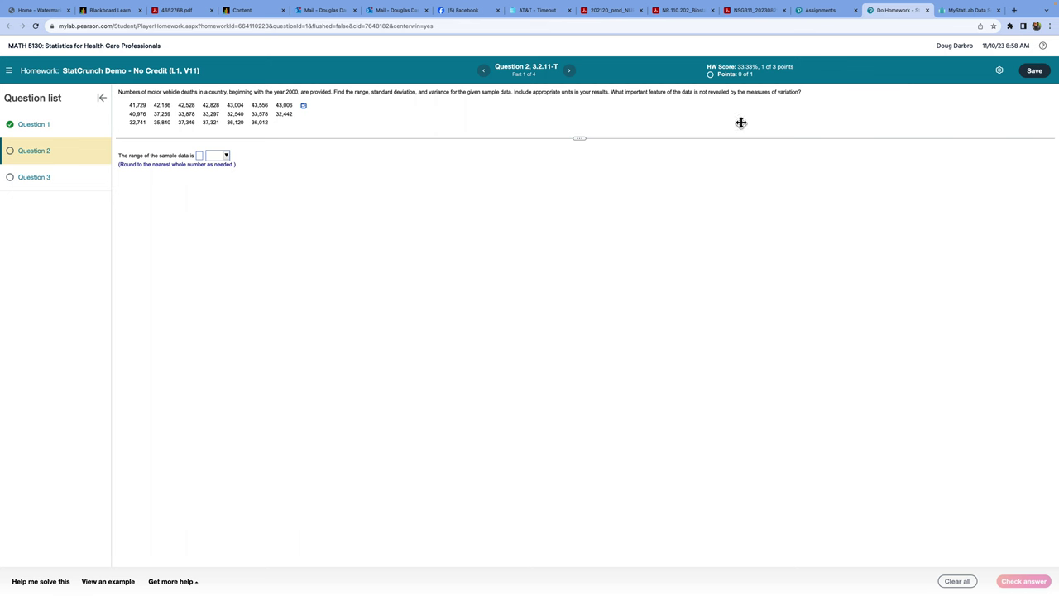
{"action": "left_click", "coordinate": [964, 15]}
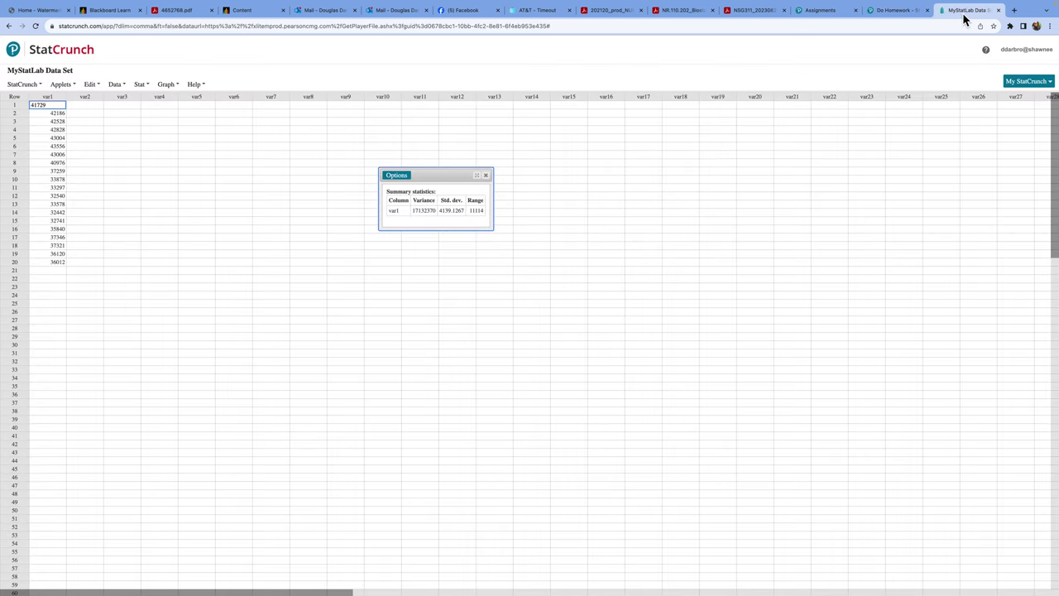
{"action": "left_click", "coordinate": [906, 18]}
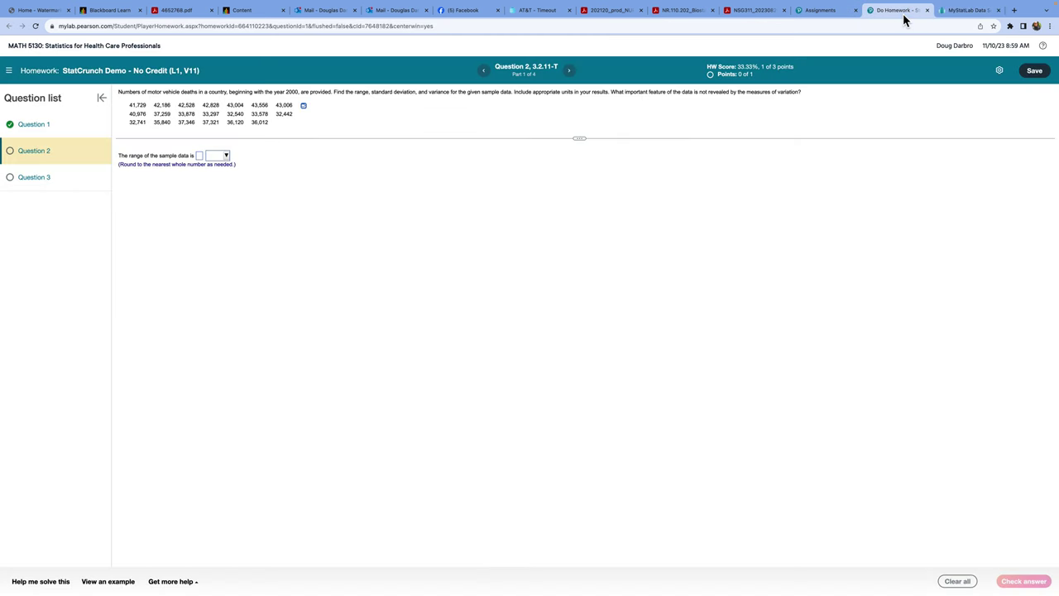
{"action": "left_click", "coordinate": [201, 158]}
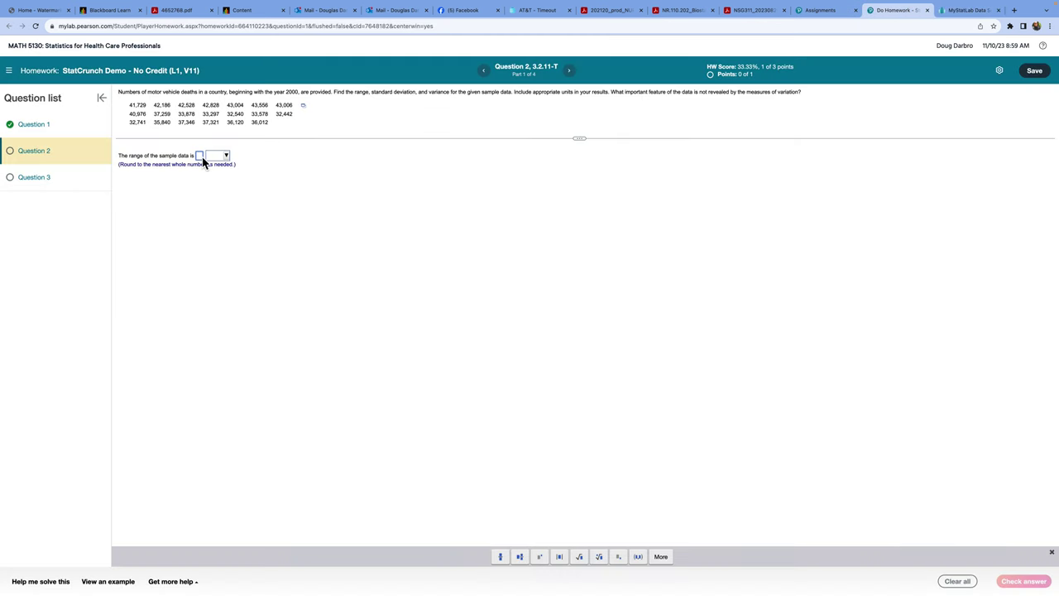
{"action": "type", "text": "11114"}
{"action": "left_click", "coordinate": [242, 162]}
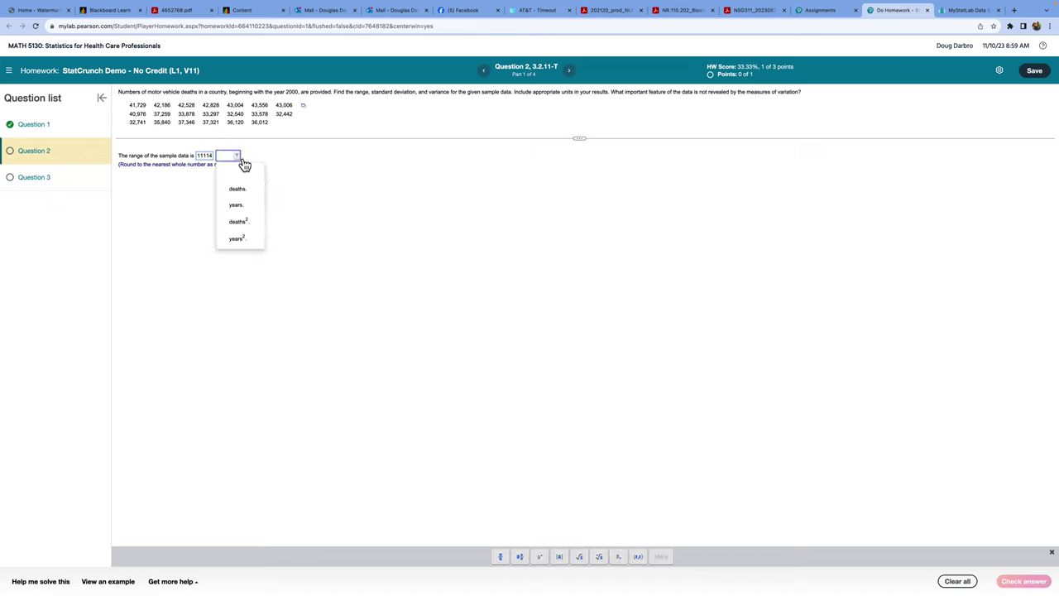
{"action": "left_click", "coordinate": [239, 191]}
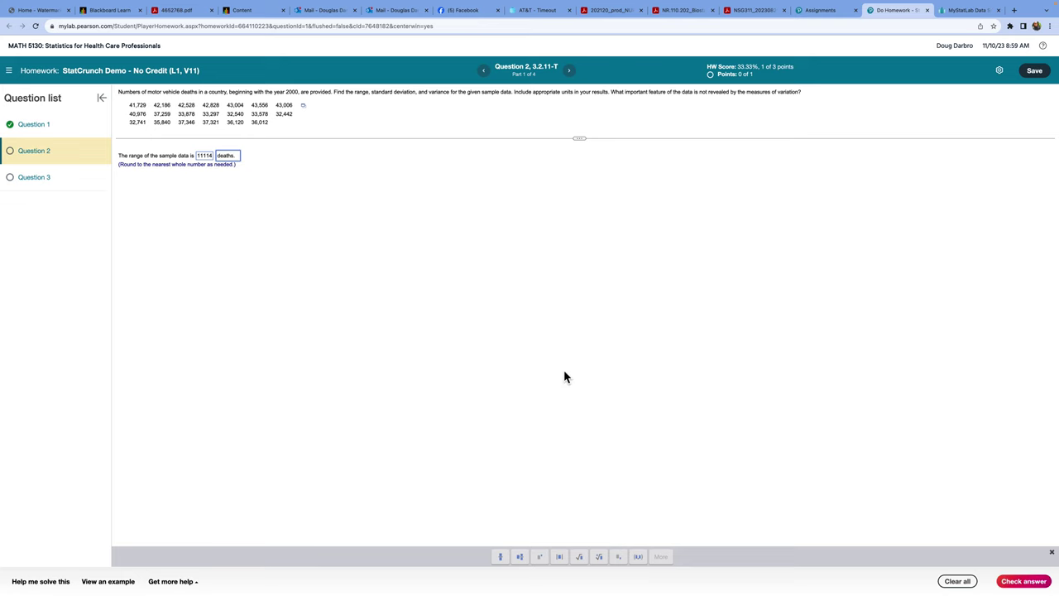
{"action": "left_click", "coordinate": [1026, 581]}
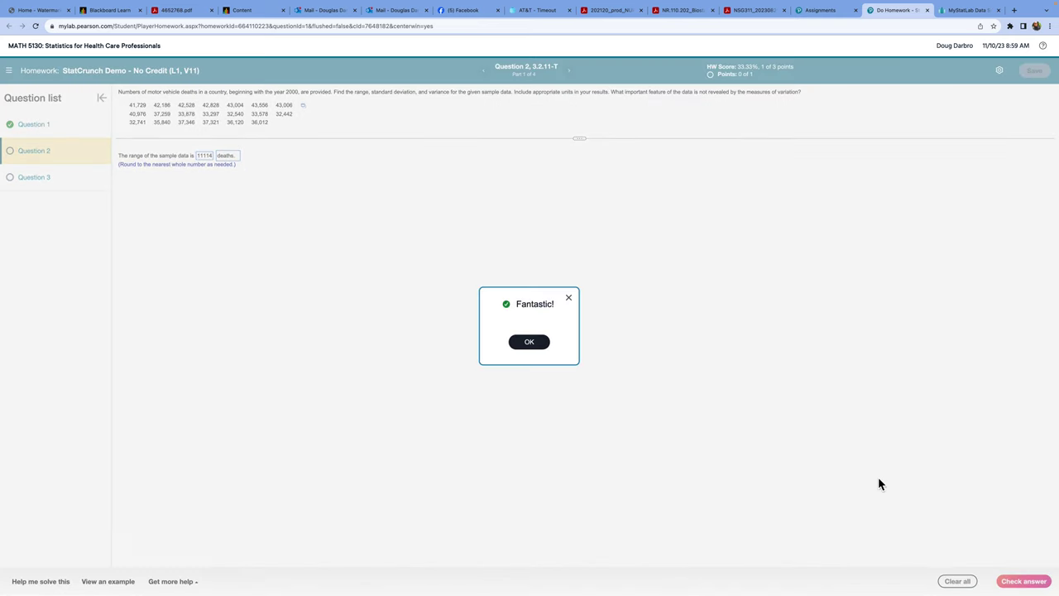
{"action": "left_click", "coordinate": [531, 342]}
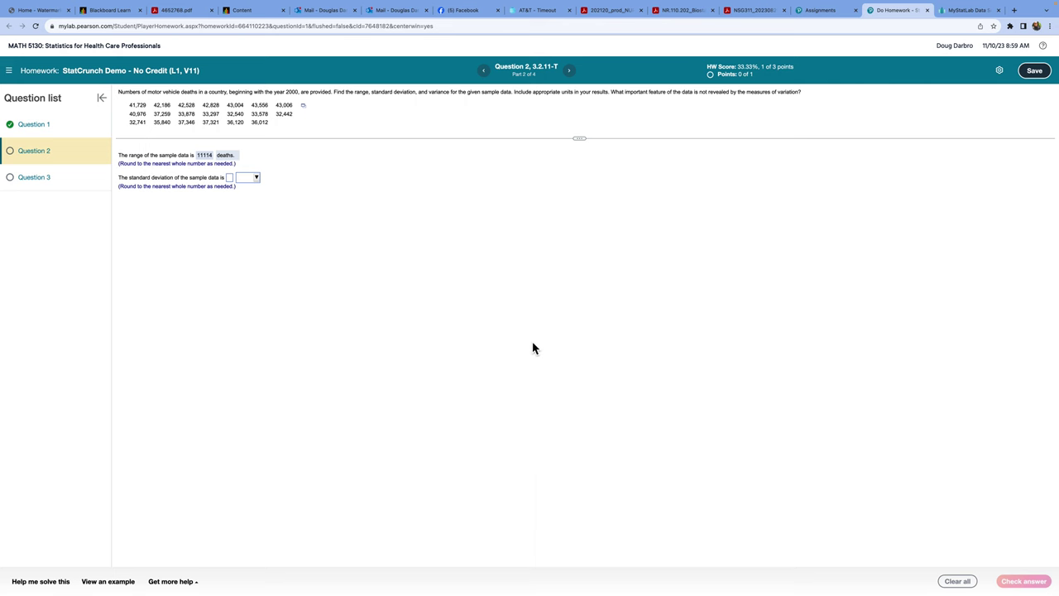
{"action": "left_click", "coordinate": [973, 15]}
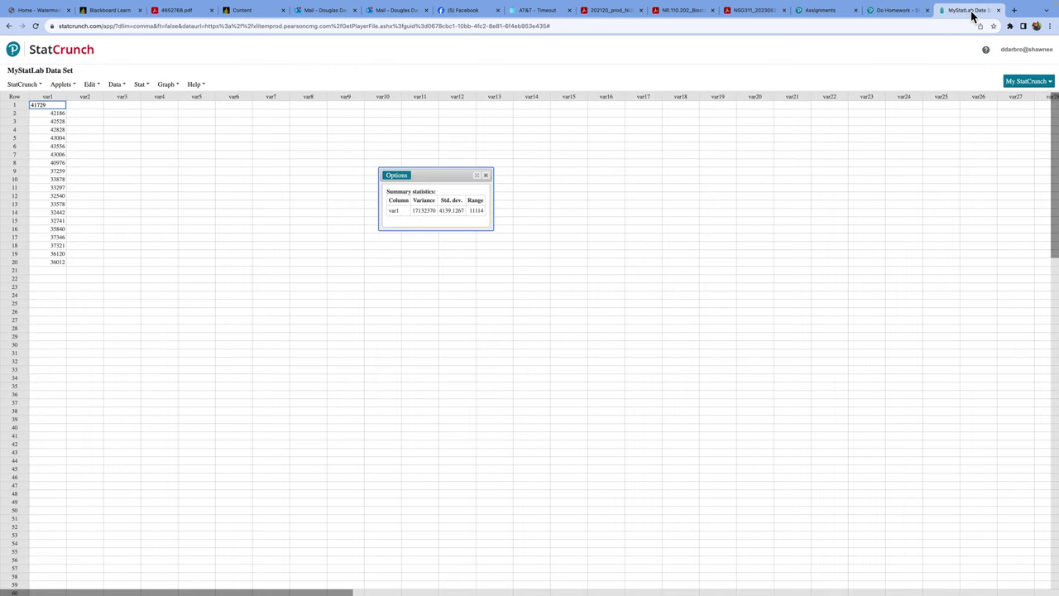
- Enter a standard deviation of 4139.1 deaths and check it, which is marked incorrect
{"action": "left_click", "coordinate": [892, 12]}
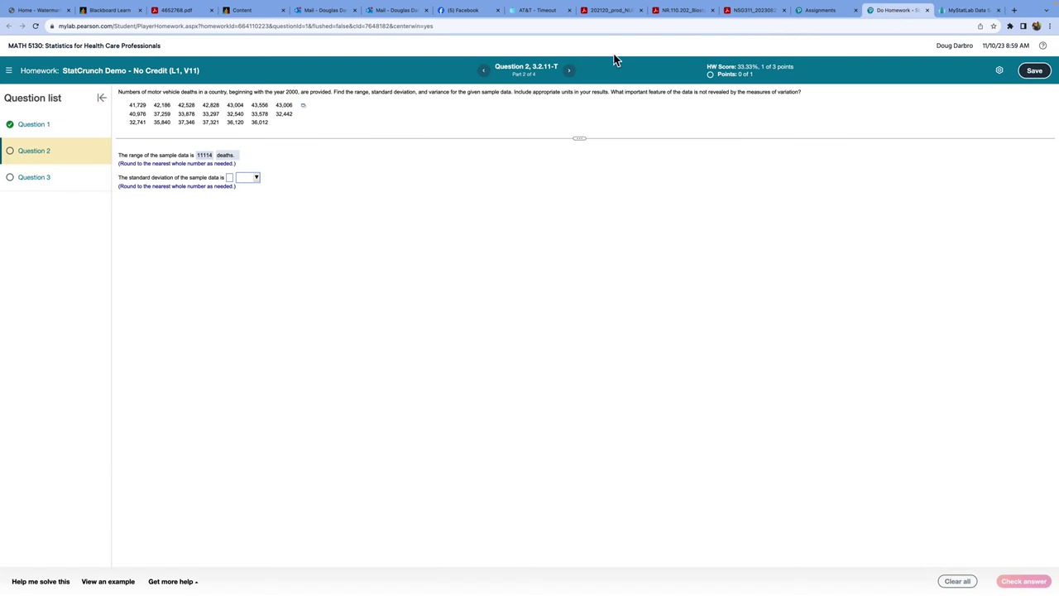
{"action": "left_click", "coordinate": [233, 178]}
{"action": "type", "text": "4"}
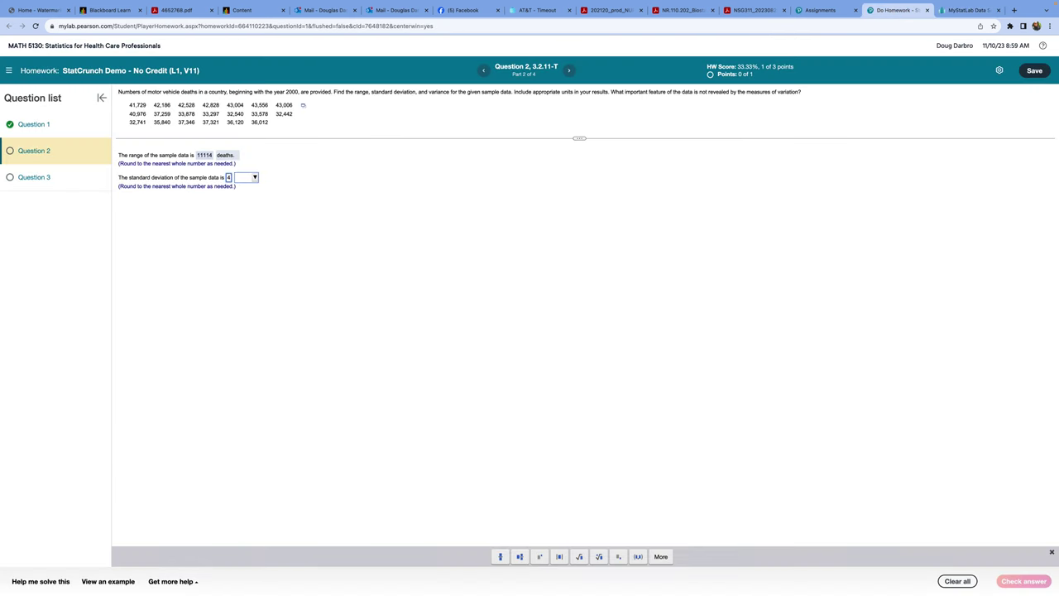
{"action": "type", "text": "139.1"}
{"action": "left_click", "coordinate": [268, 179]}
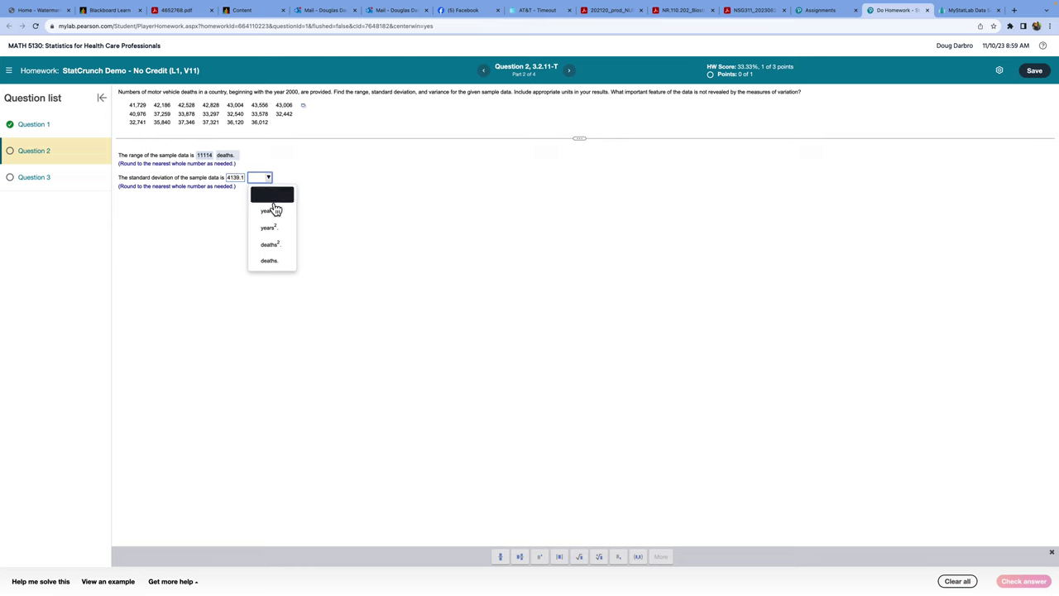
{"action": "left_click", "coordinate": [274, 262]}
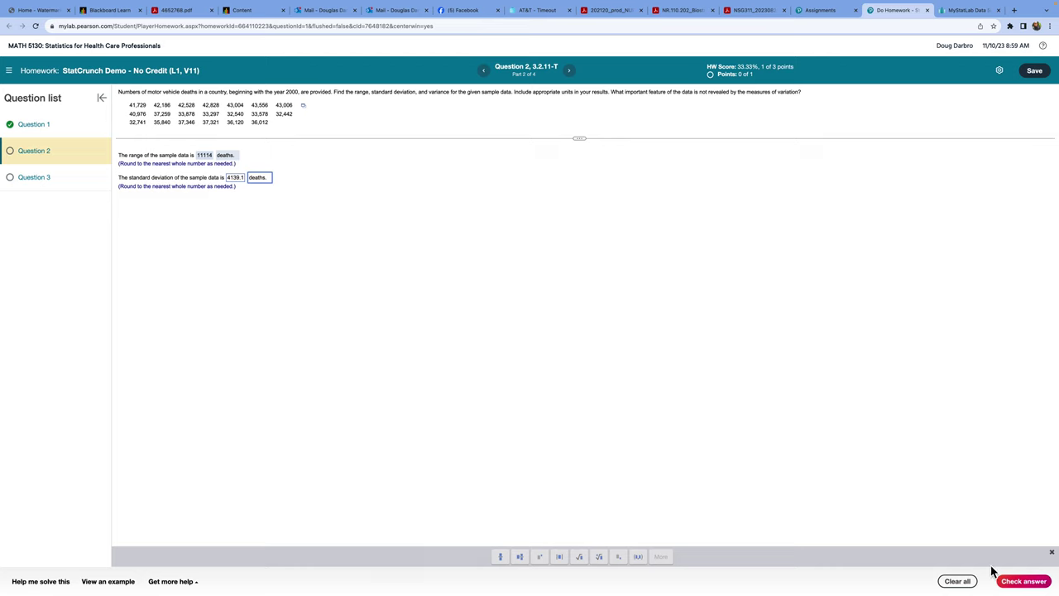
{"action": "left_click", "coordinate": [1024, 581]}
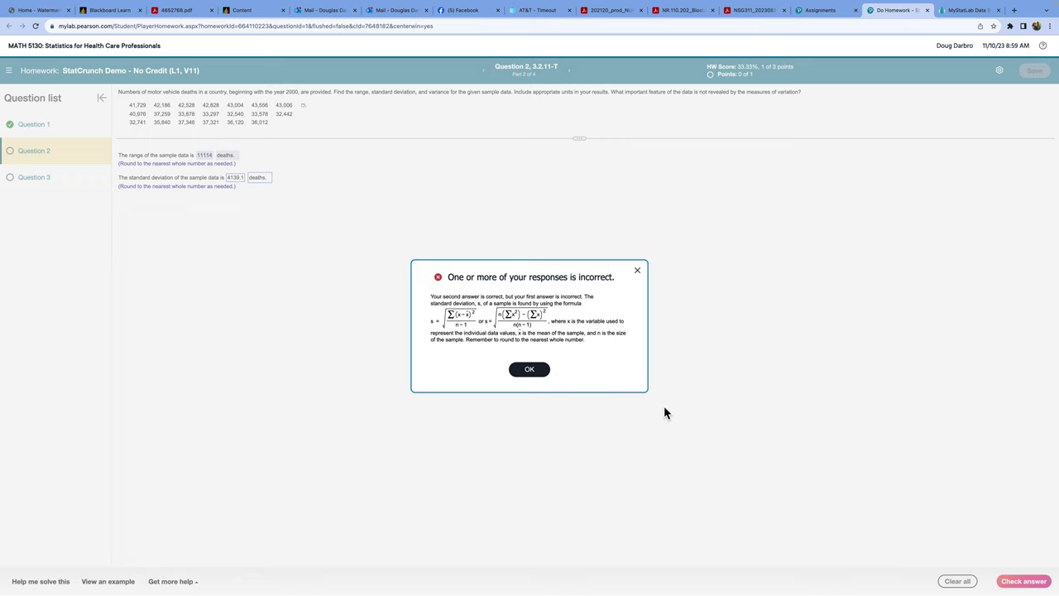
{"action": "left_click", "coordinate": [529, 370]}
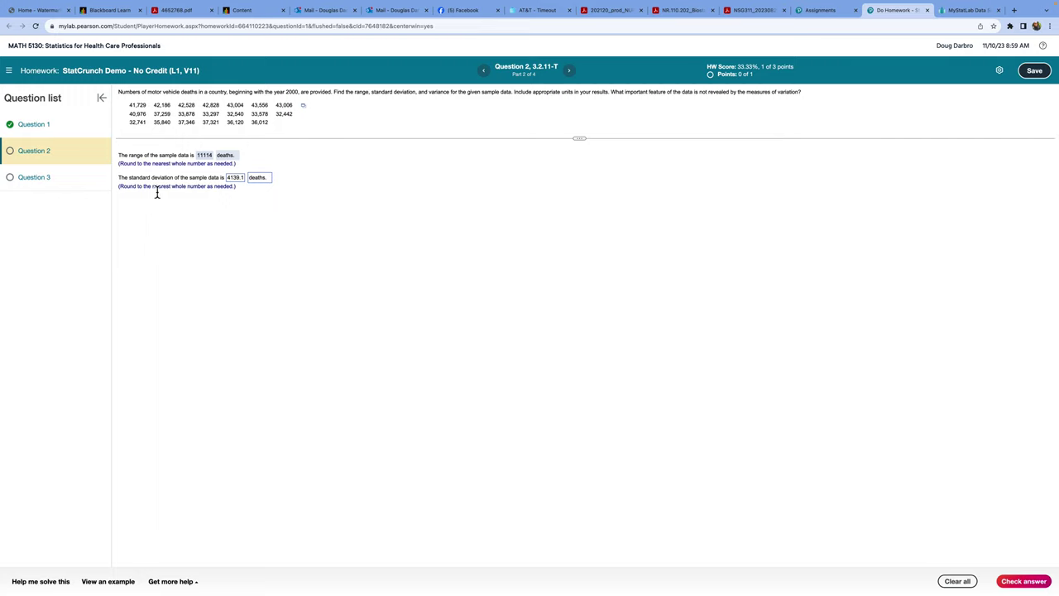
- Round the standard deviation to 4139 and resubmit it as correct
{"action": "left_click", "coordinate": [243, 178]}
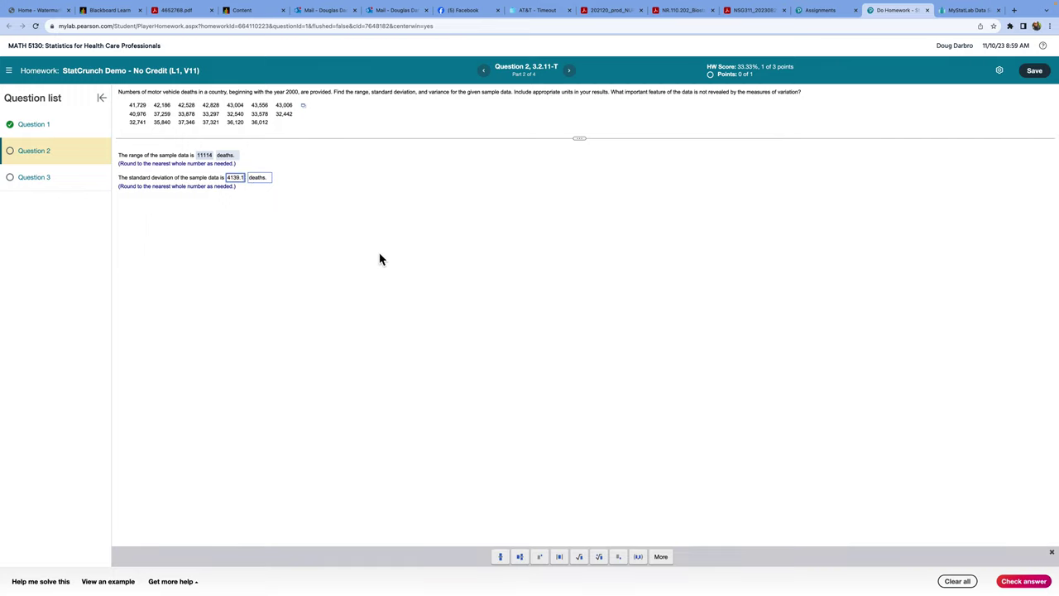
{"action": "key", "text": "BackSpace"}
{"action": "key", "text": "BackSpace"}
{"action": "left_click", "coordinate": [1023, 581]}
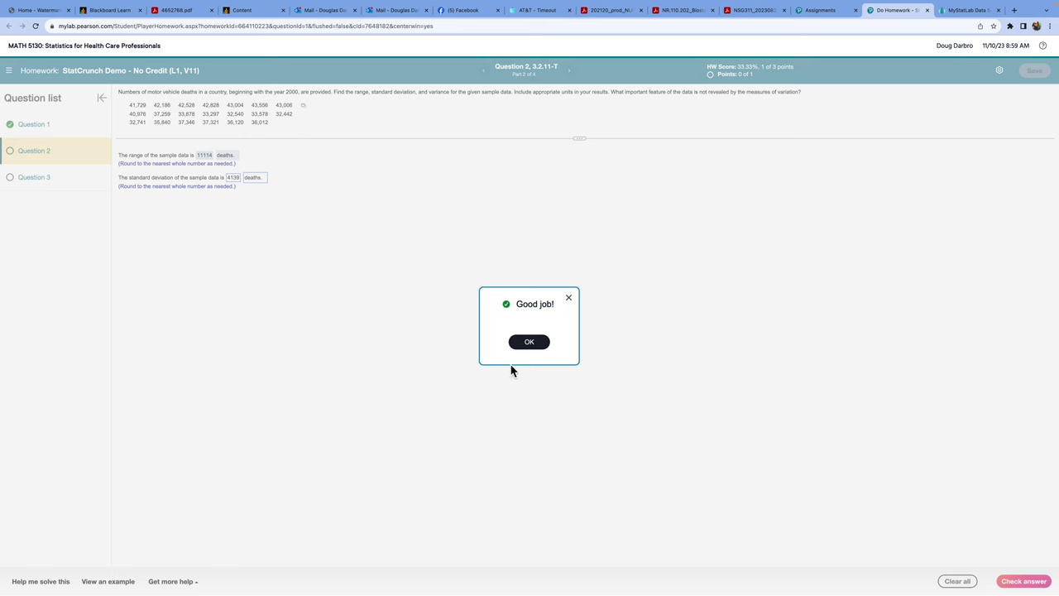
{"action": "left_click", "coordinate": [539, 344]}
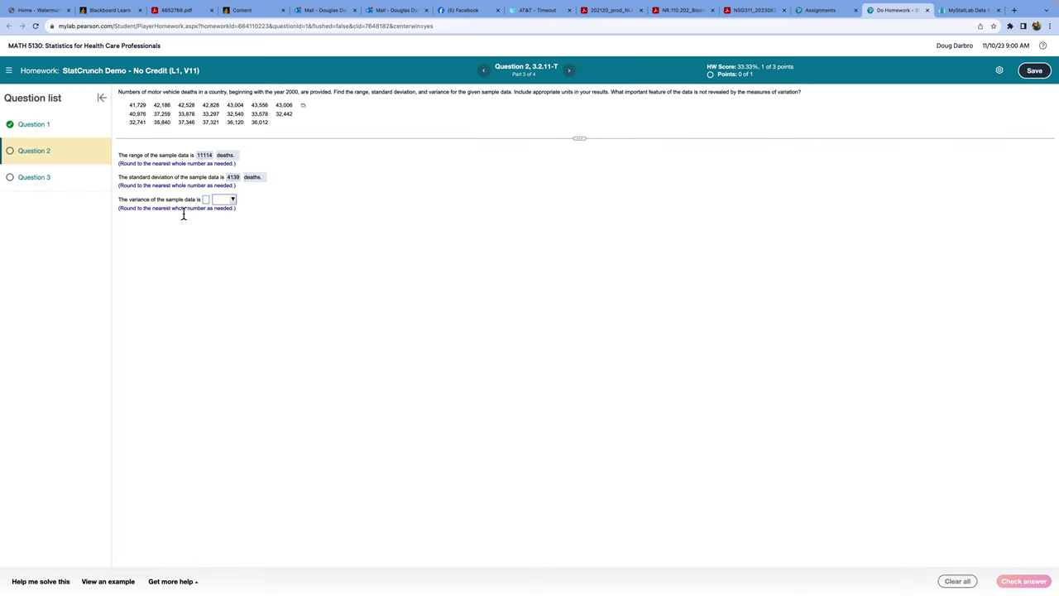
- Copy the variance 17132370 from StatCrunch into the variance answer box
{"action": "left_click", "coordinate": [968, 10]}
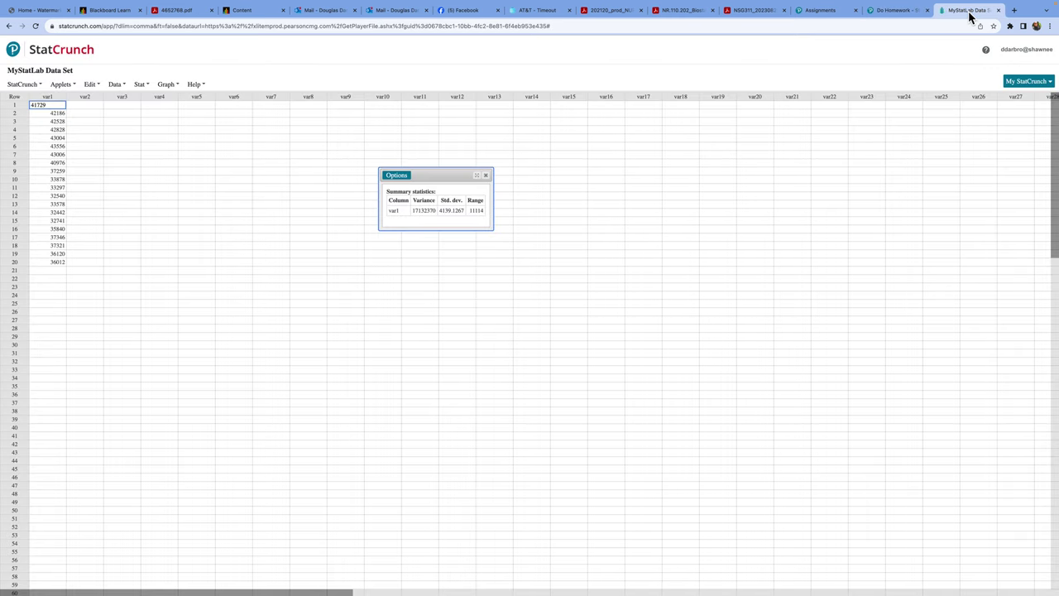
{"action": "double_click", "coordinate": [424, 211]}
{"action": "right_click", "coordinate": [424, 212]}
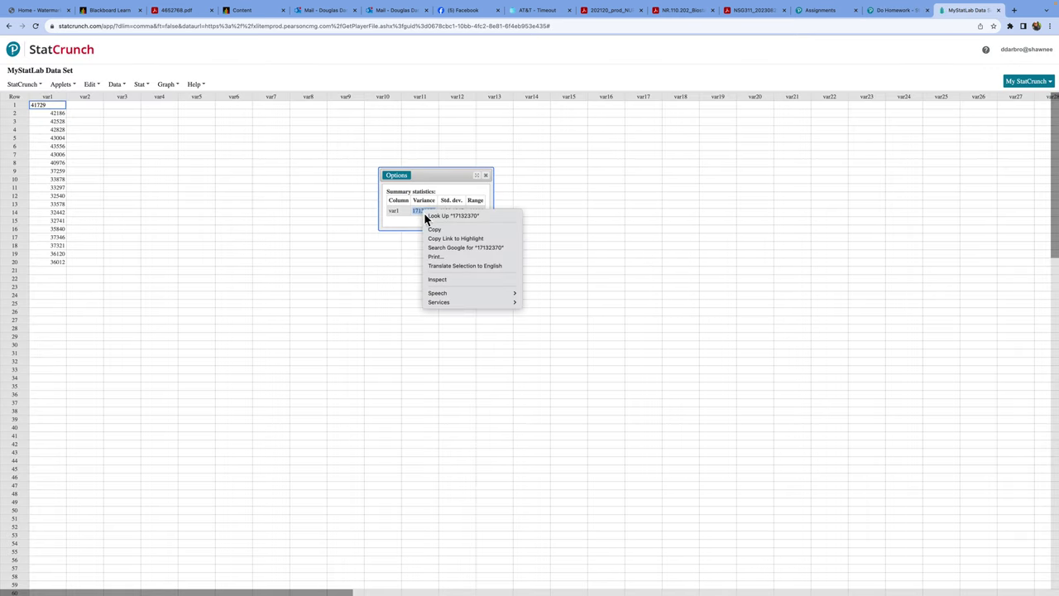
{"action": "left_click", "coordinate": [435, 229]}
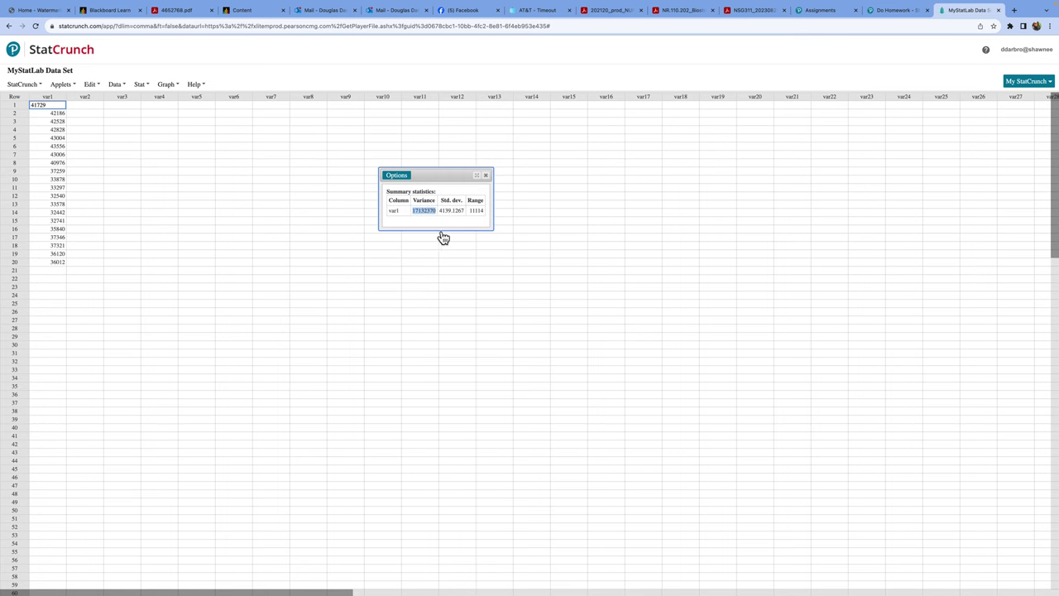
{"action": "left_click", "coordinate": [893, 10]}
{"action": "left_click", "coordinate": [207, 202]}
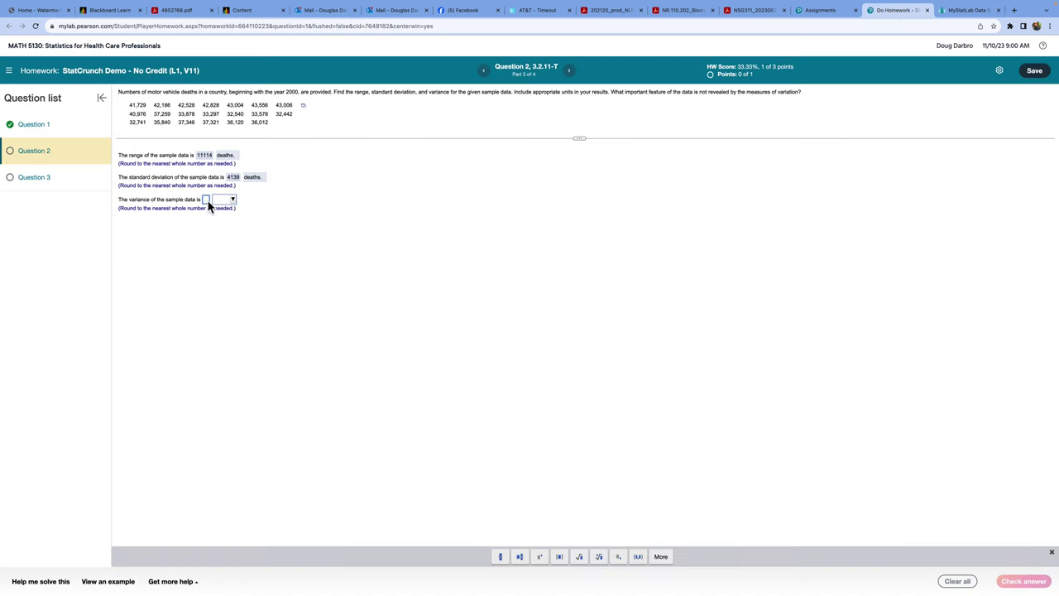
{"action": "right_click", "coordinate": [208, 202]}
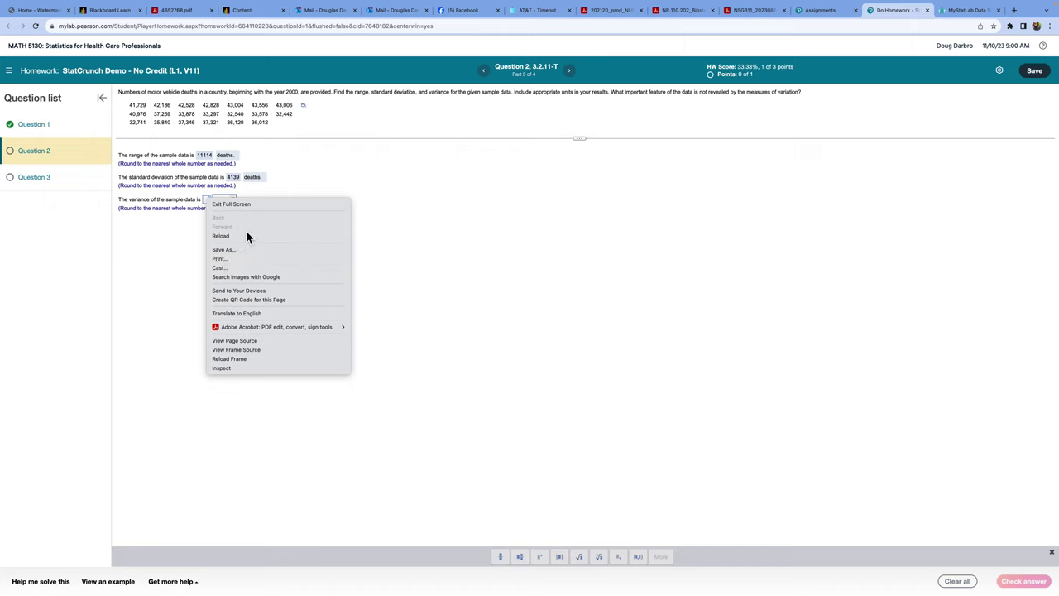
{"action": "left_click", "coordinate": [149, 266]}
{"action": "left_click", "coordinate": [206, 200]}
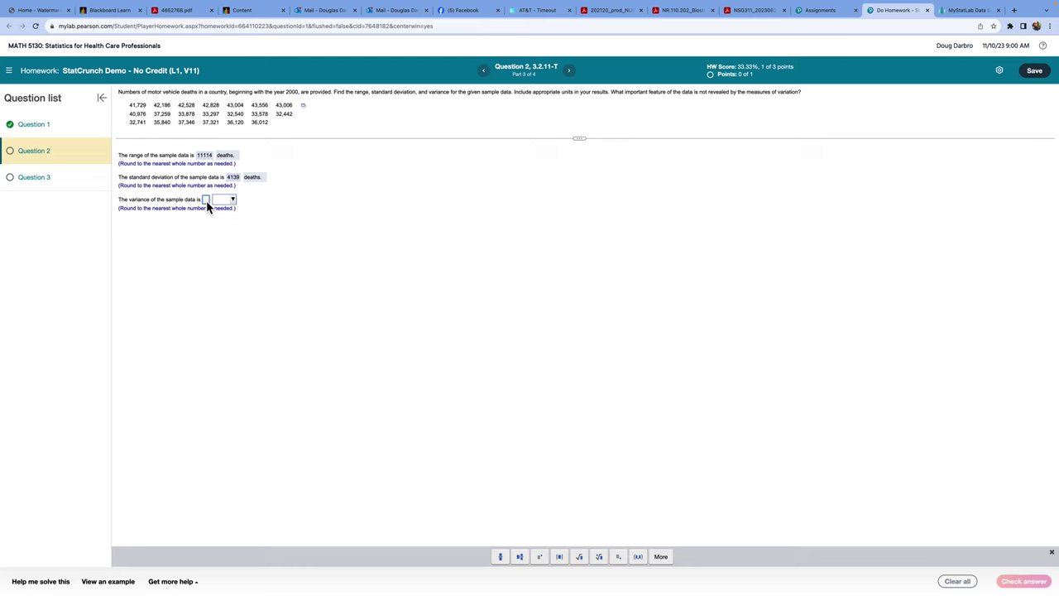
{"action": "key", "text": "super+v"}
- Set the variance unit to deaths² and submit the answer for checking
{"action": "left_click", "coordinate": [252, 201]}
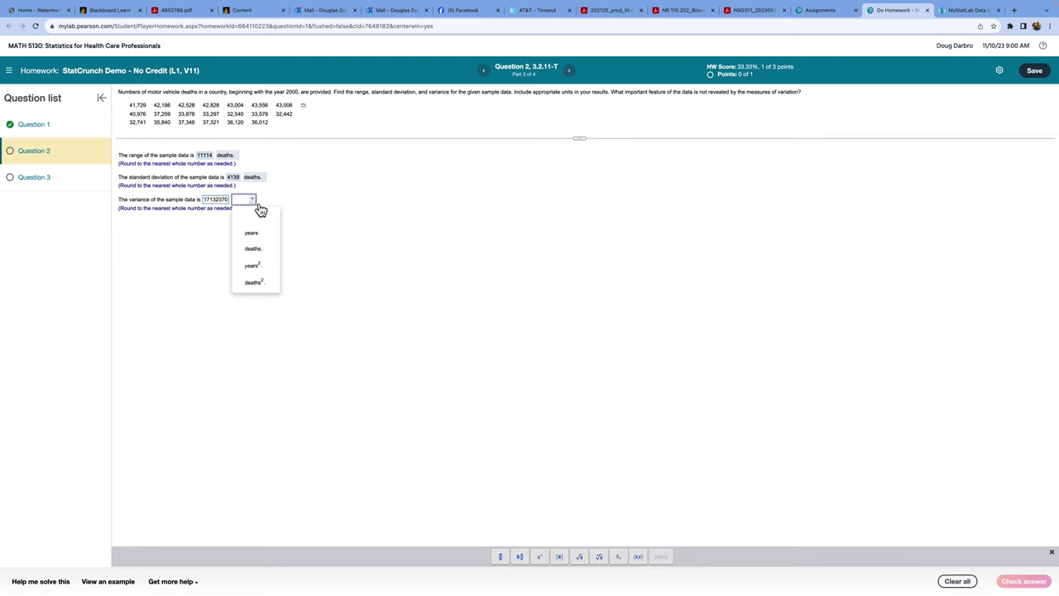
{"action": "left_click", "coordinate": [263, 287]}
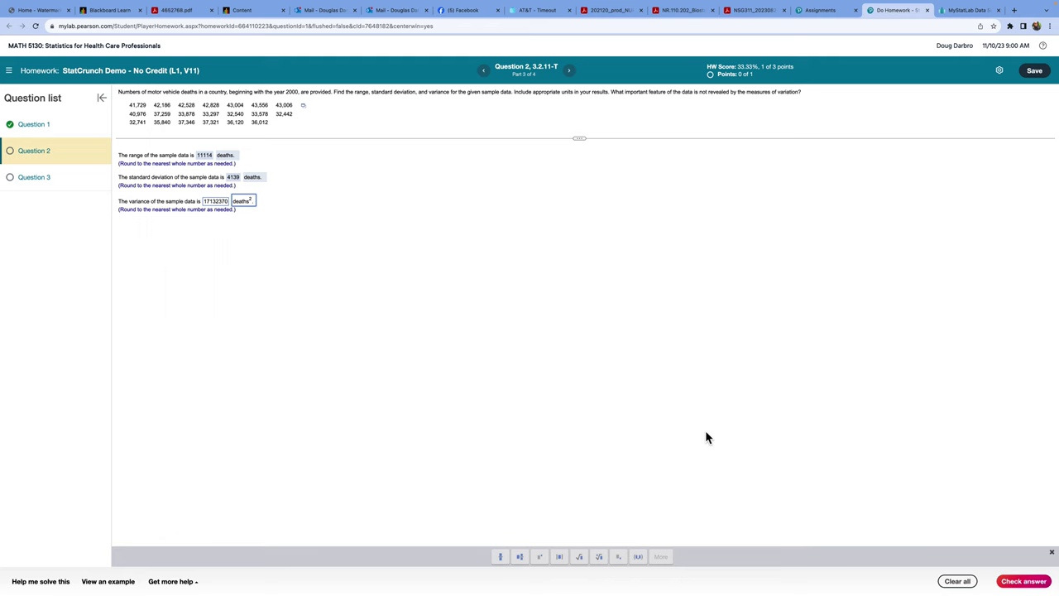
{"action": "left_click", "coordinate": [1024, 584]}
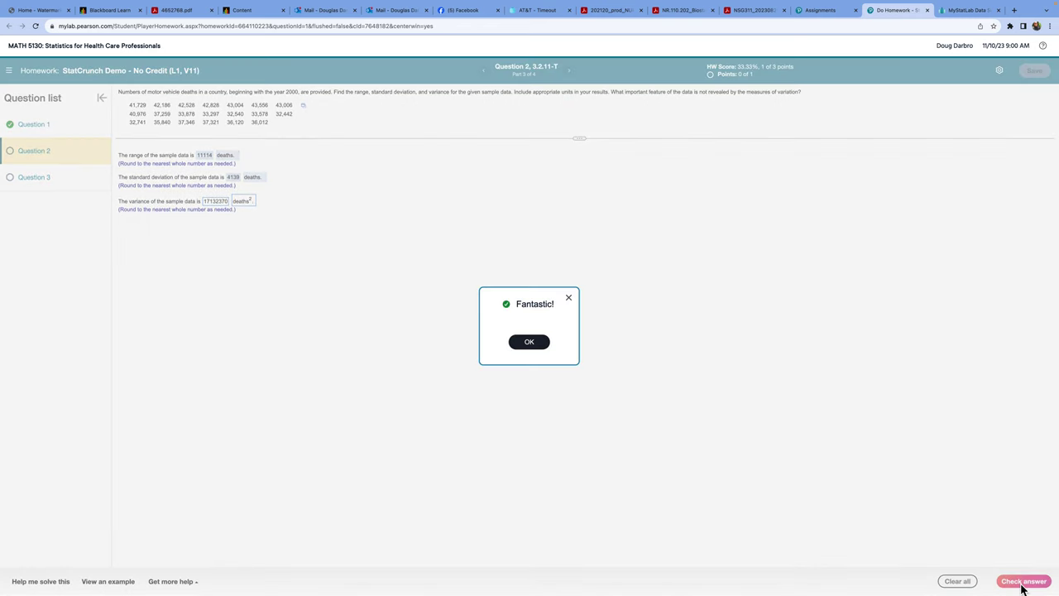
{"action": "left_click", "coordinate": [536, 351]}
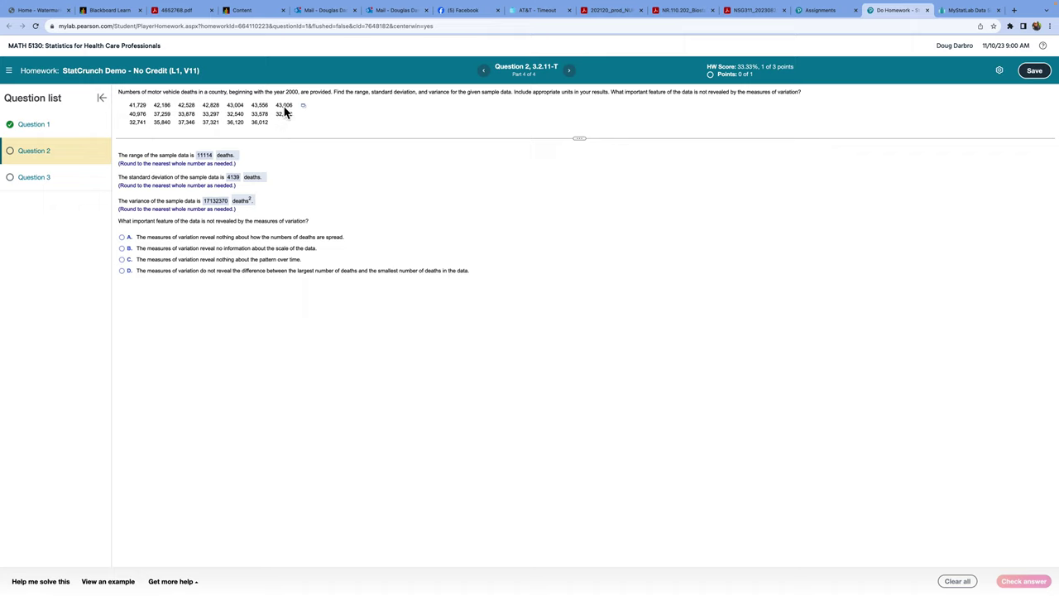
- Choose option C, that variation says nothing about the pattern over time, and continue to Question 3
{"action": "left_click", "coordinate": [123, 260]}
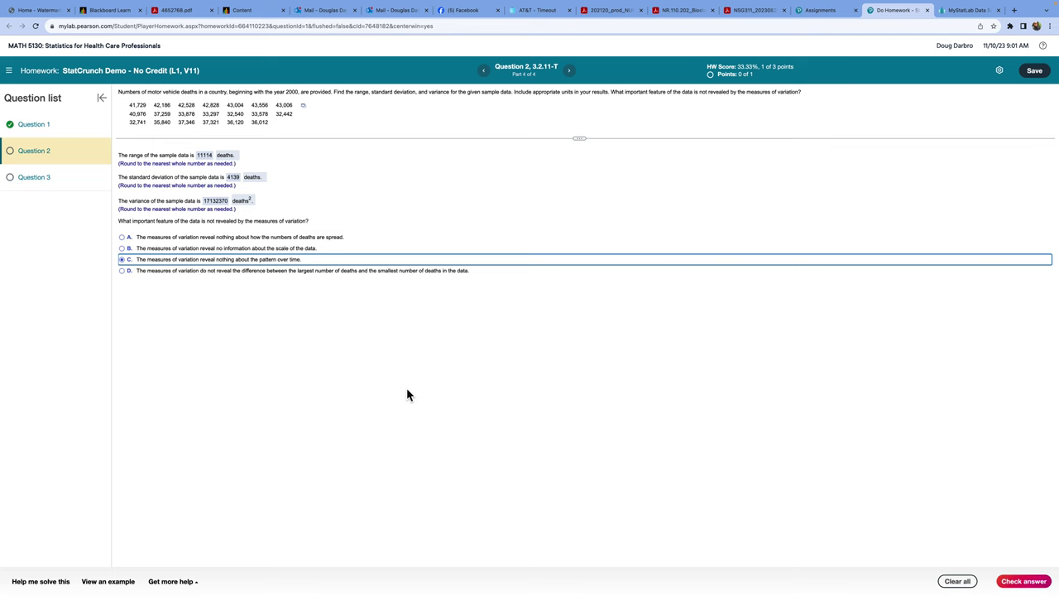
{"action": "left_click", "coordinate": [1022, 582]}
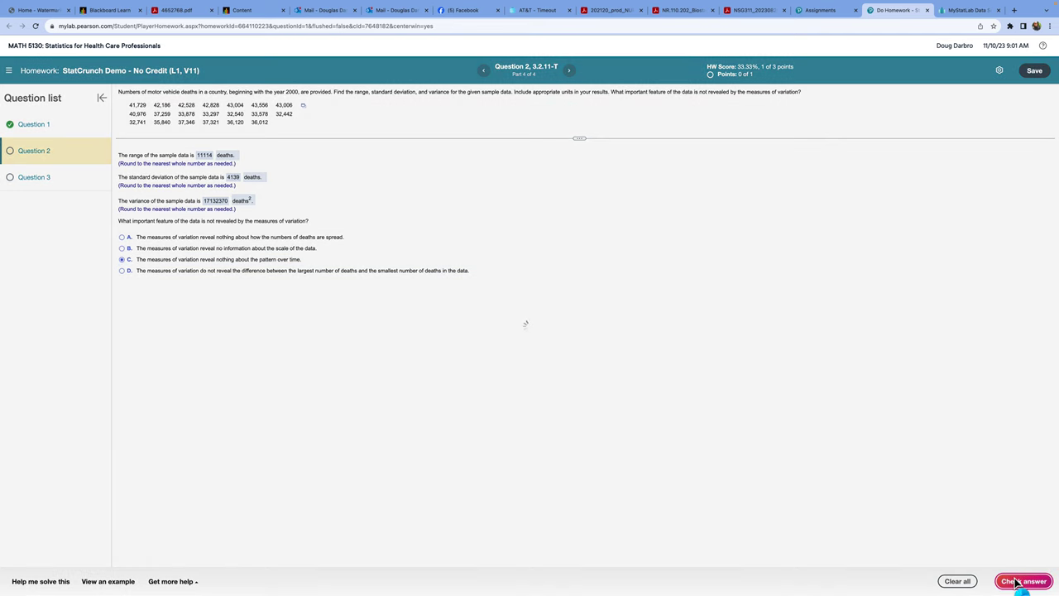
{"action": "left_click", "coordinate": [536, 344]}
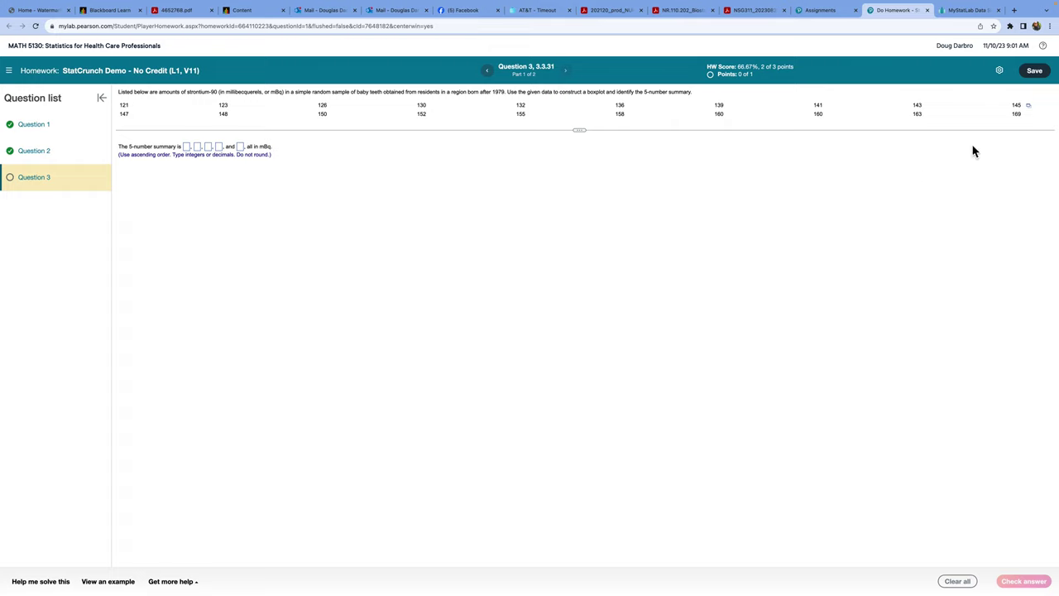
- Load the strontium-90 sample data into StatCrunch and start column summary stats for var1
{"action": "left_click", "coordinate": [1034, 113]}
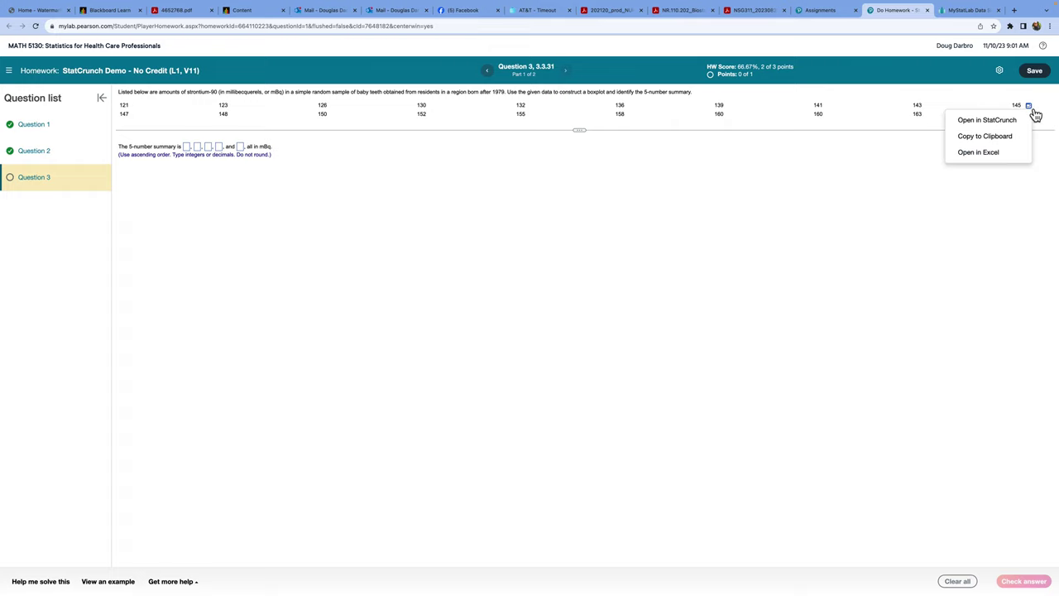
{"action": "left_click", "coordinate": [993, 125]}
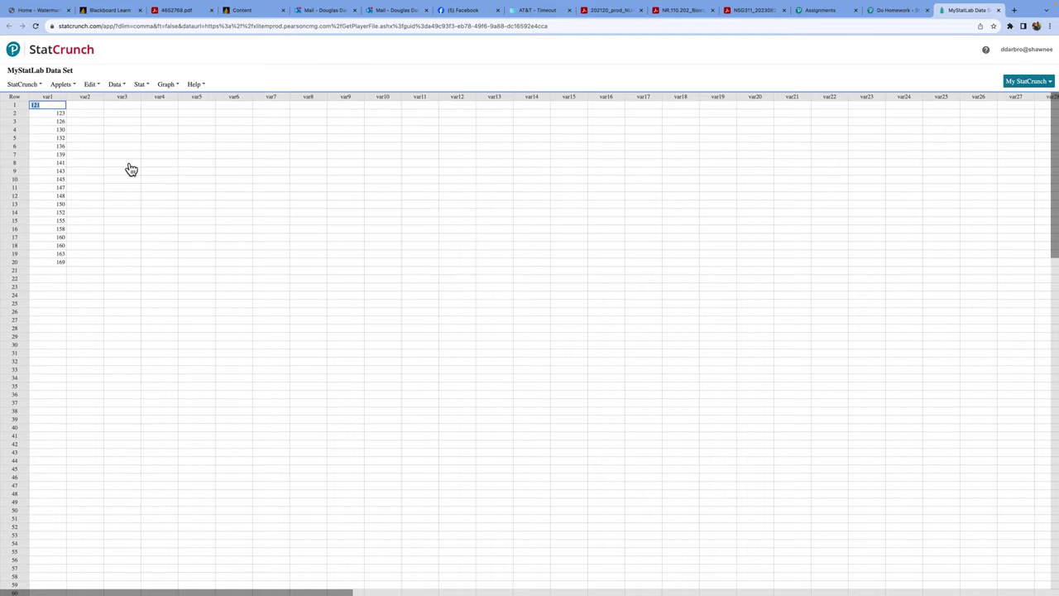
{"action": "left_click", "coordinate": [152, 86]}
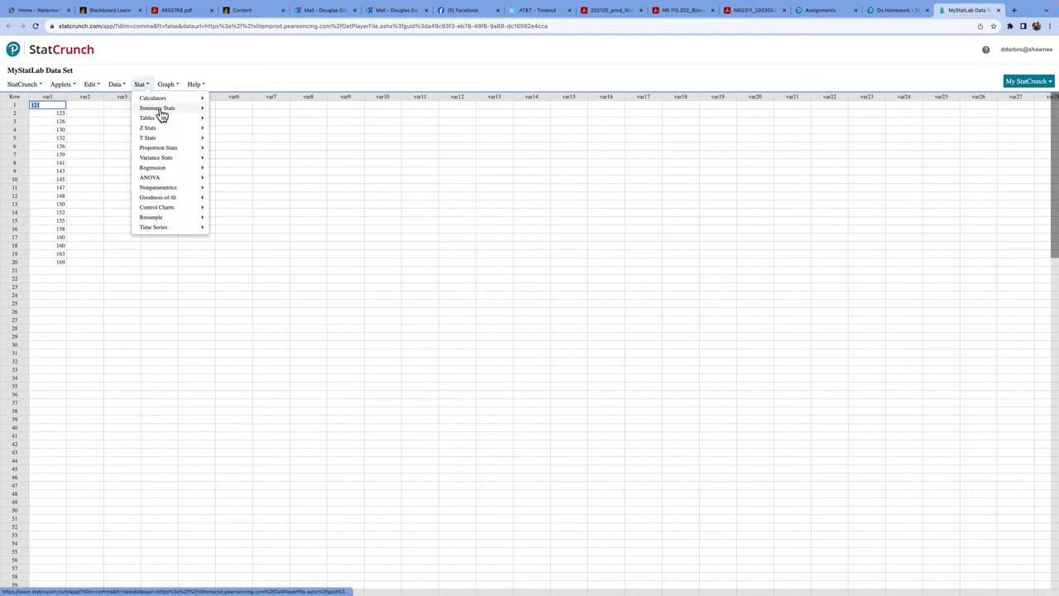
{"action": "mouse_move", "coordinate": [160, 111]}
{"action": "left_click", "coordinate": [240, 112]}
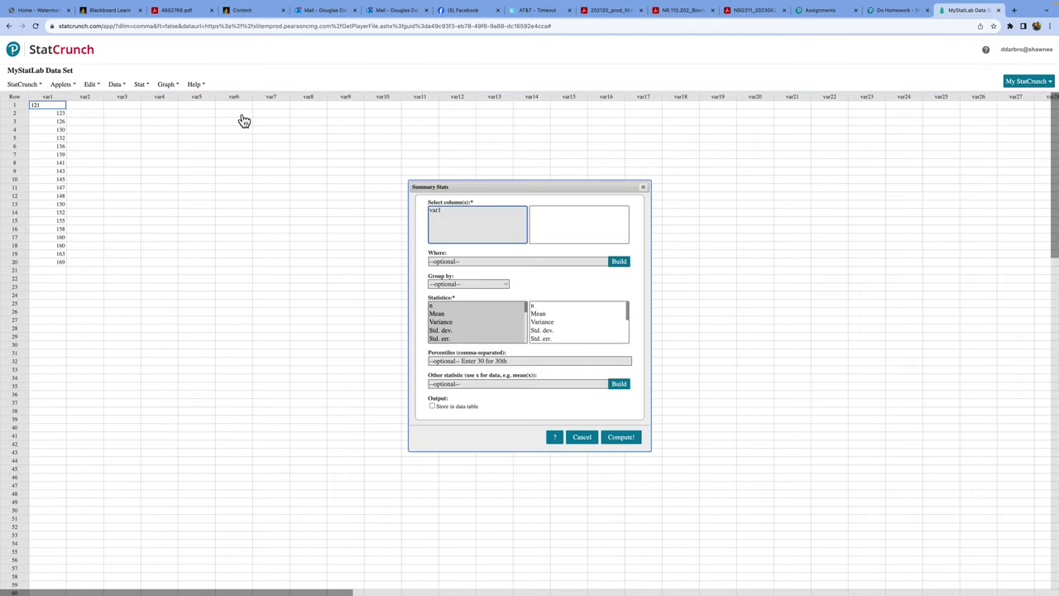
{"action": "left_click", "coordinate": [436, 212]}
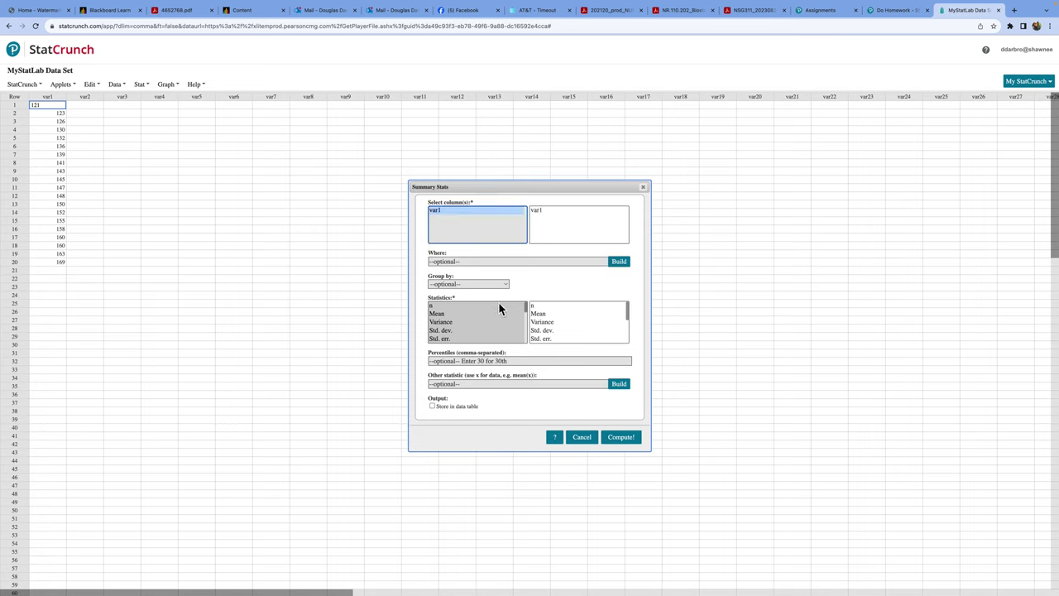
- Compute var1's median, min, max, Q1 and Q3 (146, 121, 169, 134, 156.5)
{"action": "scroll", "coordinate": [481, 327], "scroll_direction": "down", "scroll_amount": 3}
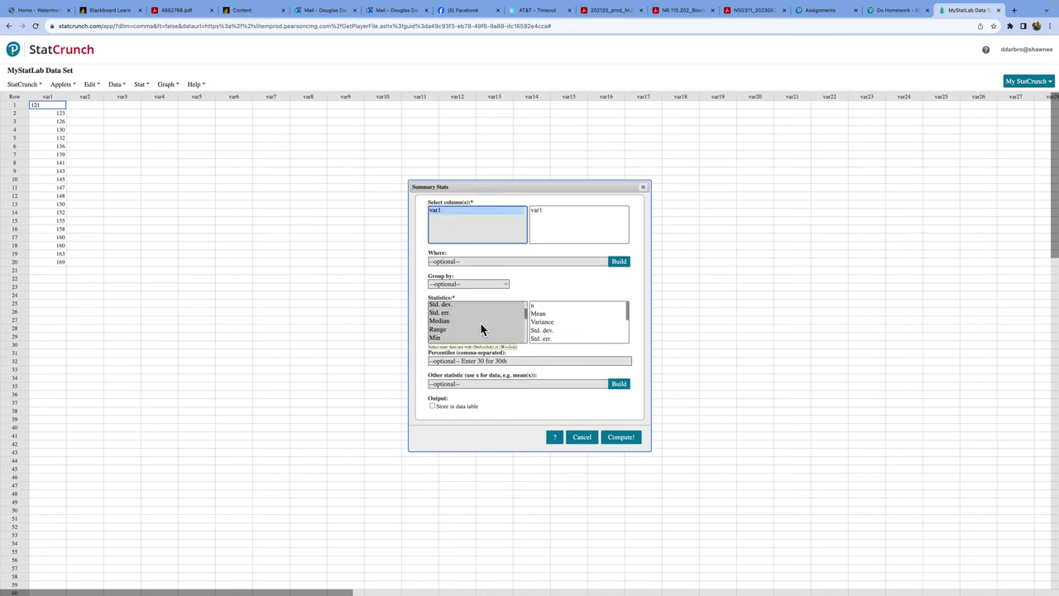
{"action": "left_click", "coordinate": [442, 321]}
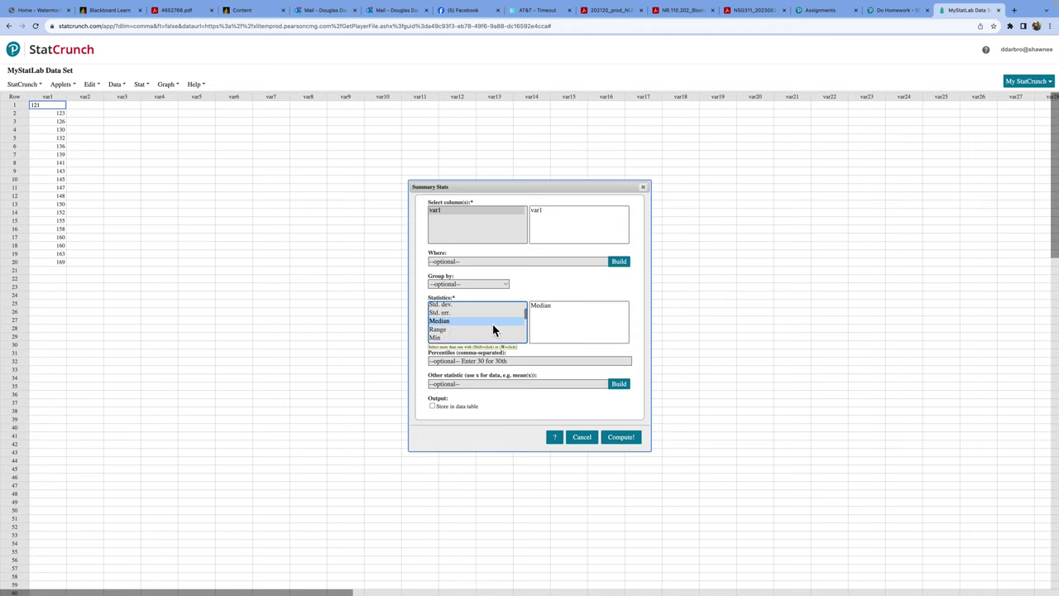
{"action": "scroll", "coordinate": [451, 328], "scroll_direction": "down", "scroll_amount": 2}
{"action": "left_click", "coordinate": [434, 315], "text": "super"}
{"action": "left_click", "coordinate": [438, 322], "text": "super"}
{"action": "left_click", "coordinate": [437, 331], "text": "super"}
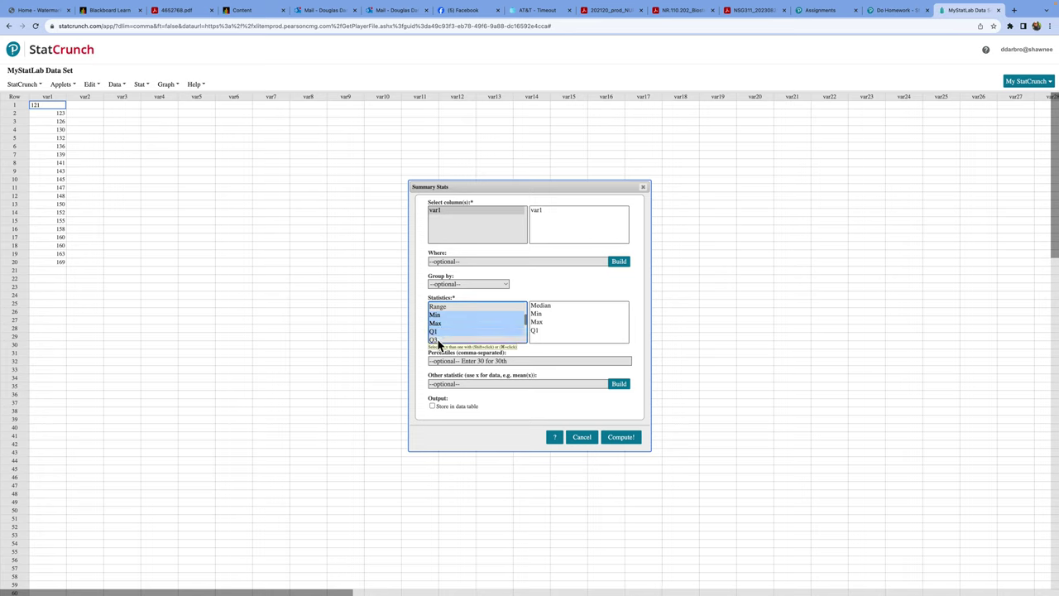
{"action": "left_click", "coordinate": [438, 339], "text": "super"}
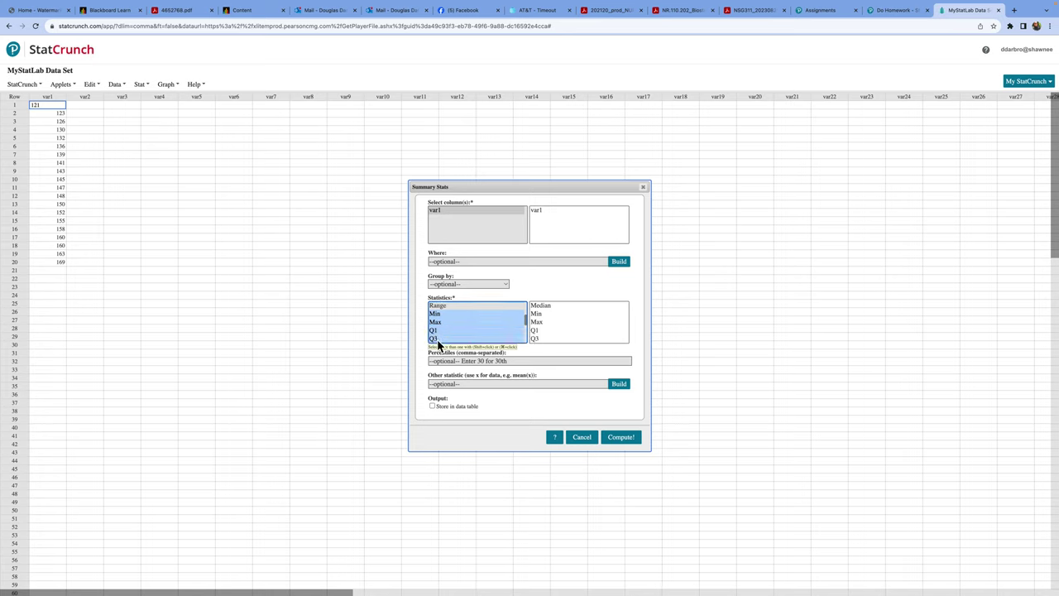
{"action": "left_click", "coordinate": [629, 445]}
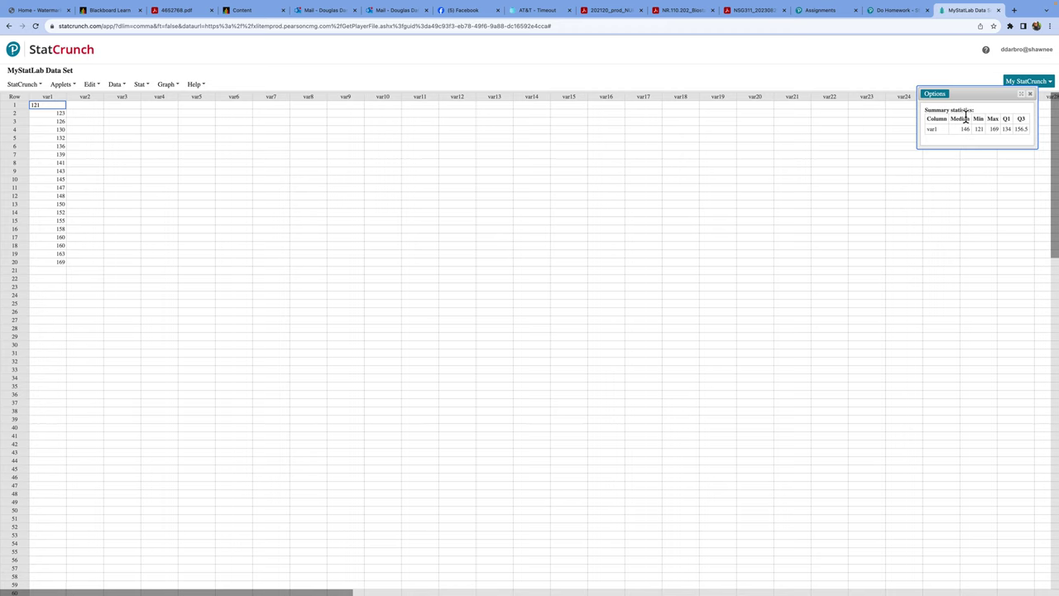
{"action": "left_click_drag", "start_coordinate": [976, 97], "coordinate": [352, 213]}
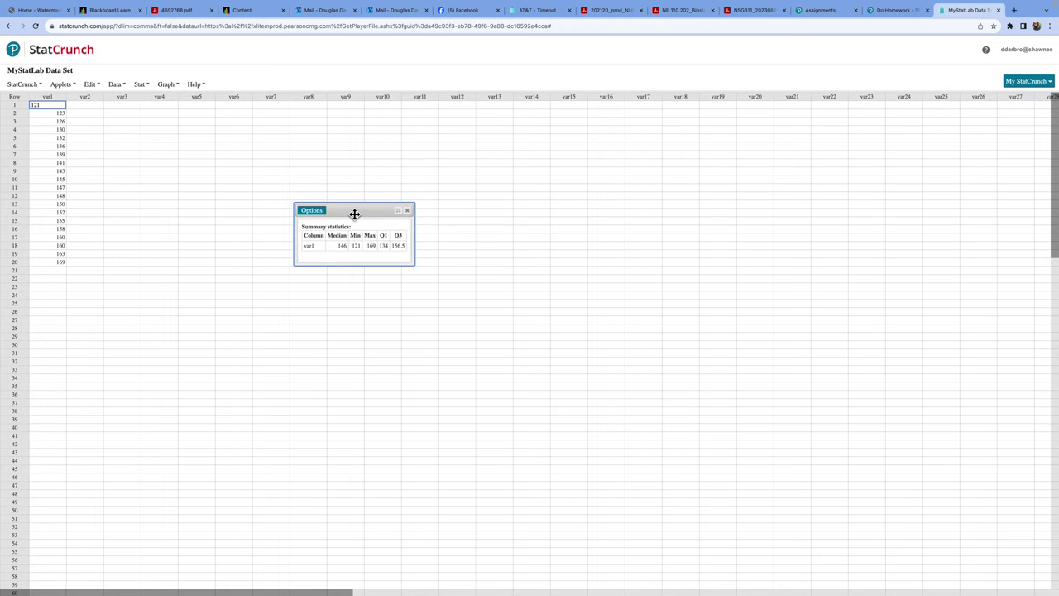
- Enter the minimum 121 and Q1 134 from the StatCrunch results
{"action": "left_click", "coordinate": [890, 20]}
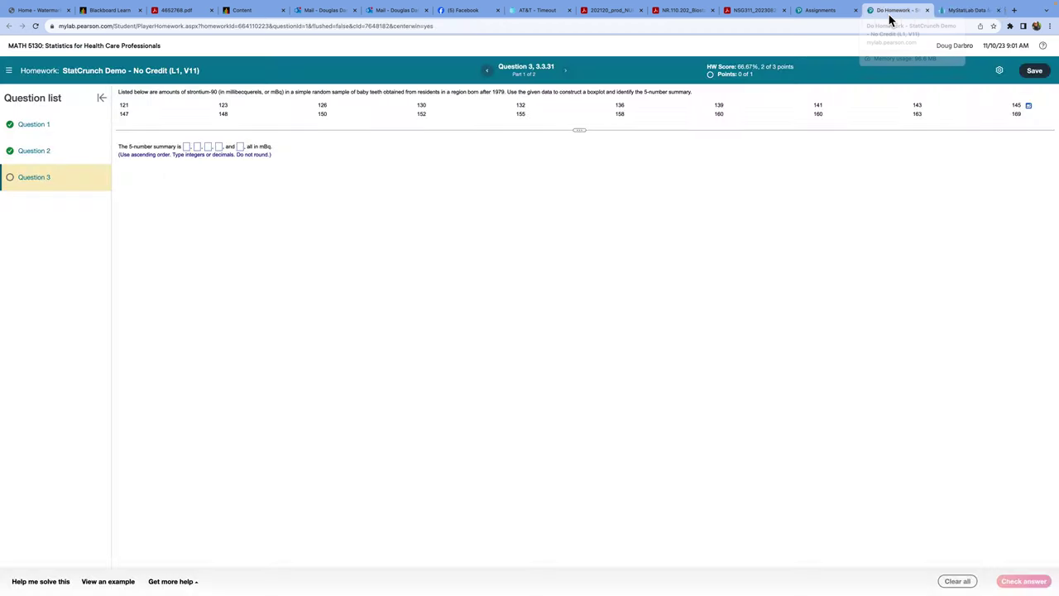
{"action": "left_click", "coordinate": [188, 148]}
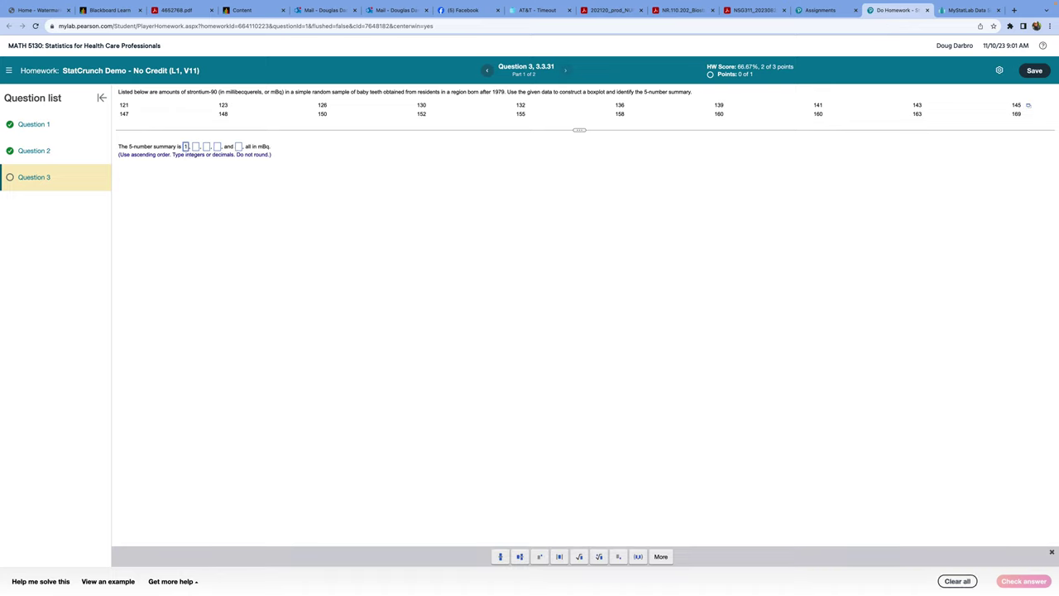
{"action": "type", "text": "121"}
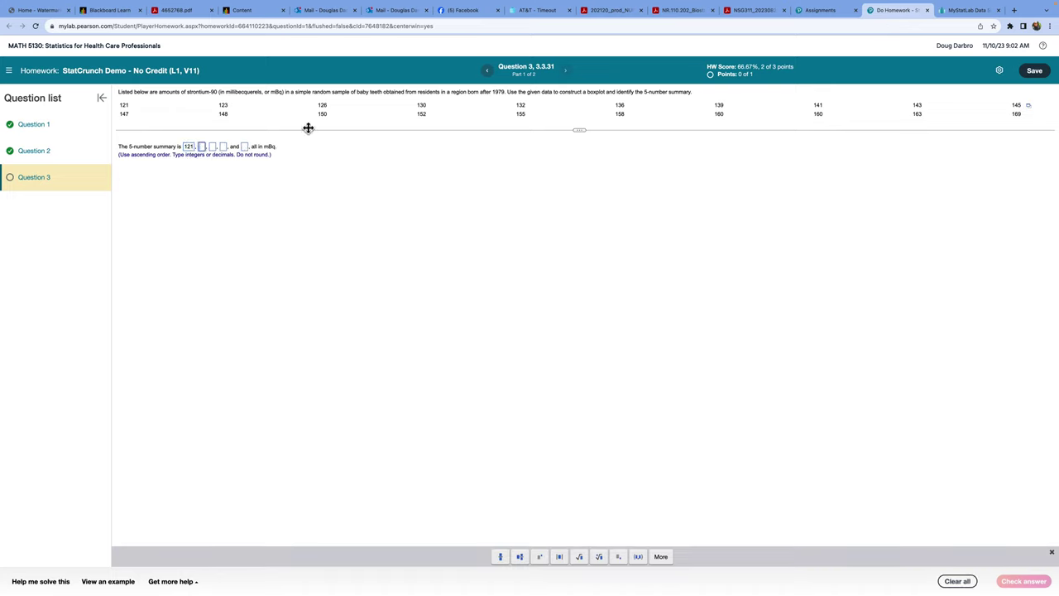
{"action": "left_click", "coordinate": [984, 14]}
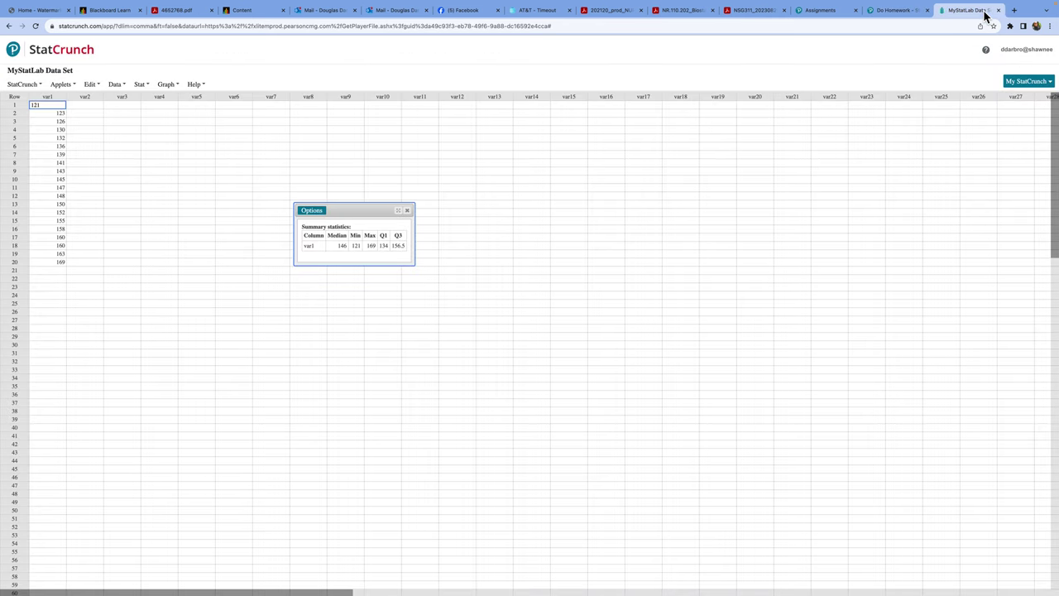
{"action": "left_click", "coordinate": [885, 17]}
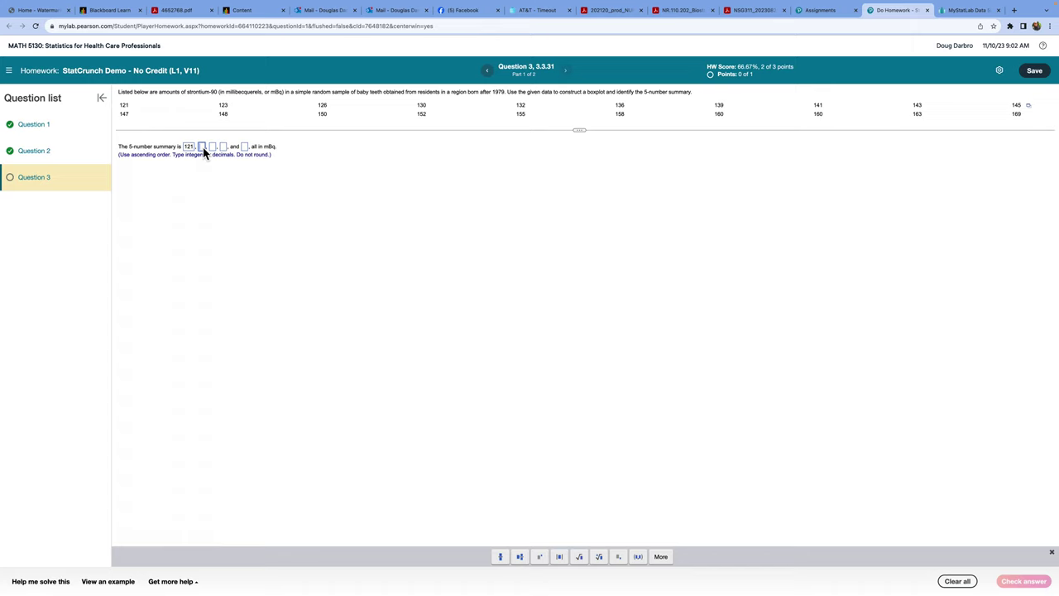
{"action": "type", "text": "134"}
- Enter median 146, Q3 156.5 and maximum 169, then submit the summary
{"action": "left_click", "coordinate": [973, 13]}
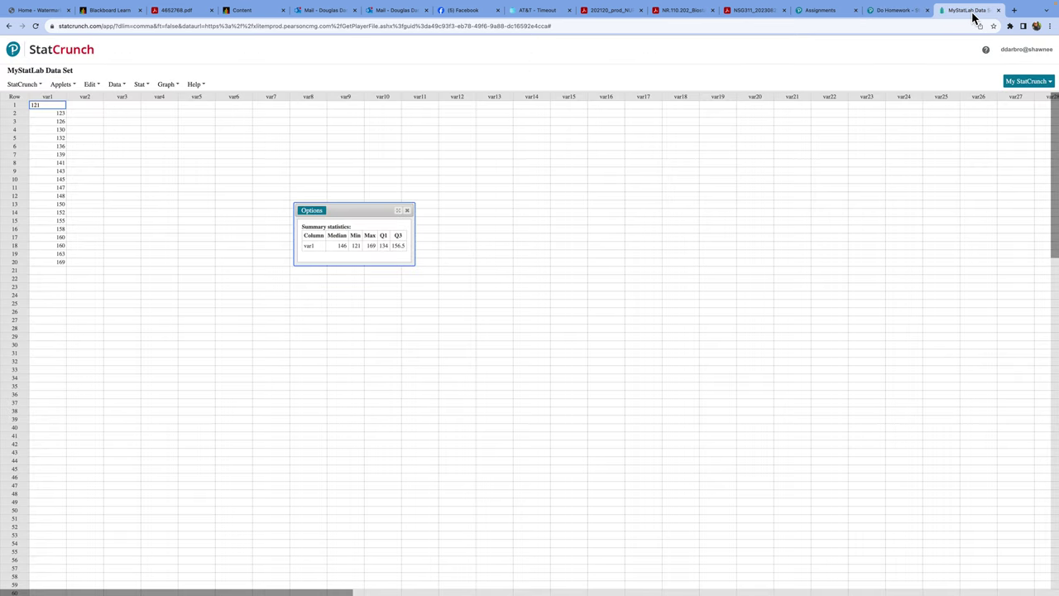
{"action": "left_click", "coordinate": [907, 15]}
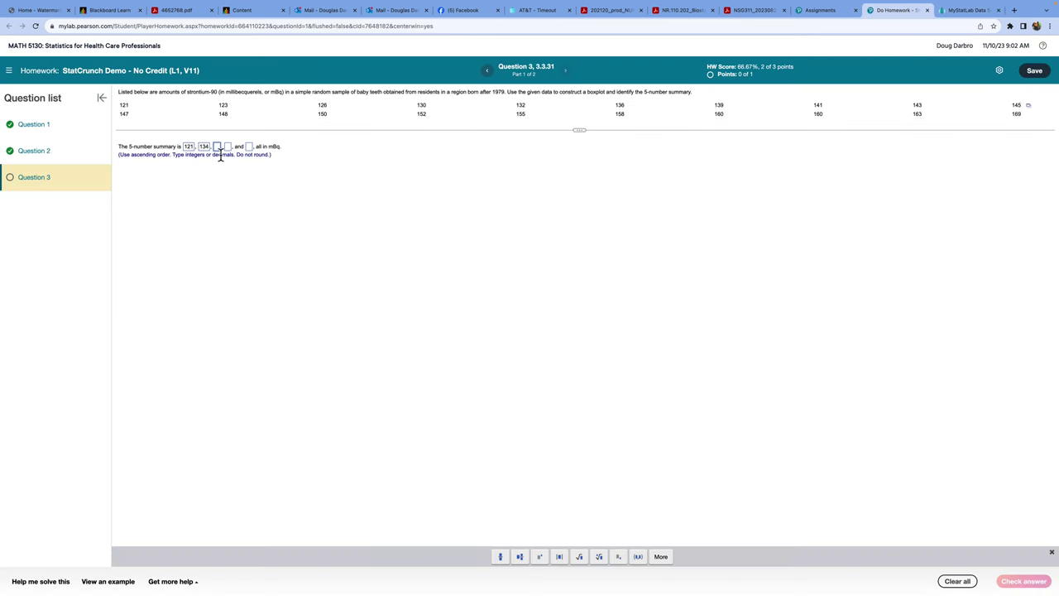
{"action": "type", "text": "146"}
{"action": "left_click", "coordinate": [970, 10]}
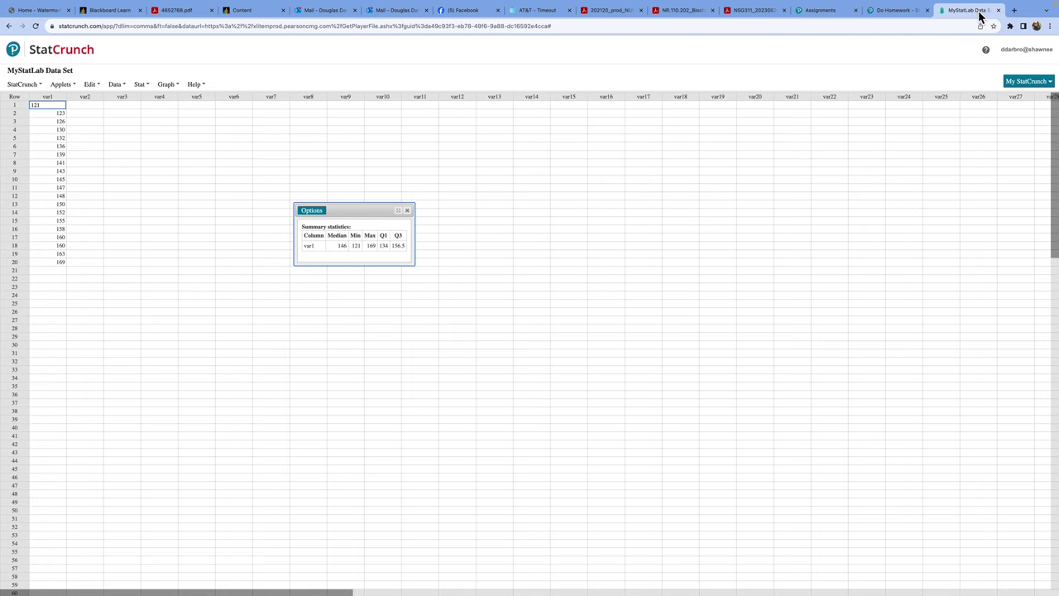
{"action": "left_click", "coordinate": [890, 12]}
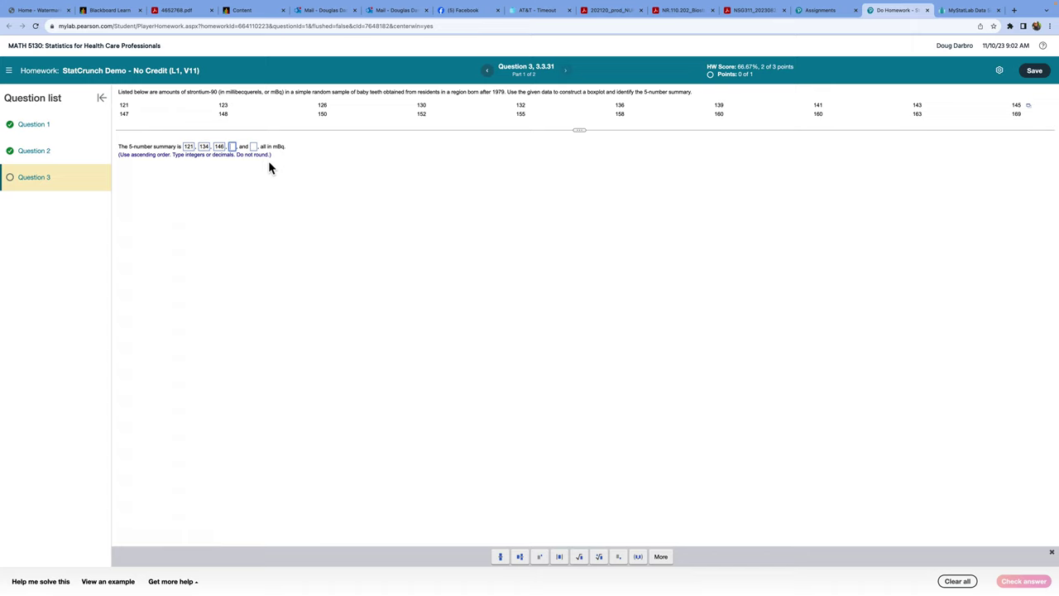
{"action": "type", "text": "156.5"}
{"action": "left_click", "coordinate": [967, 10]}
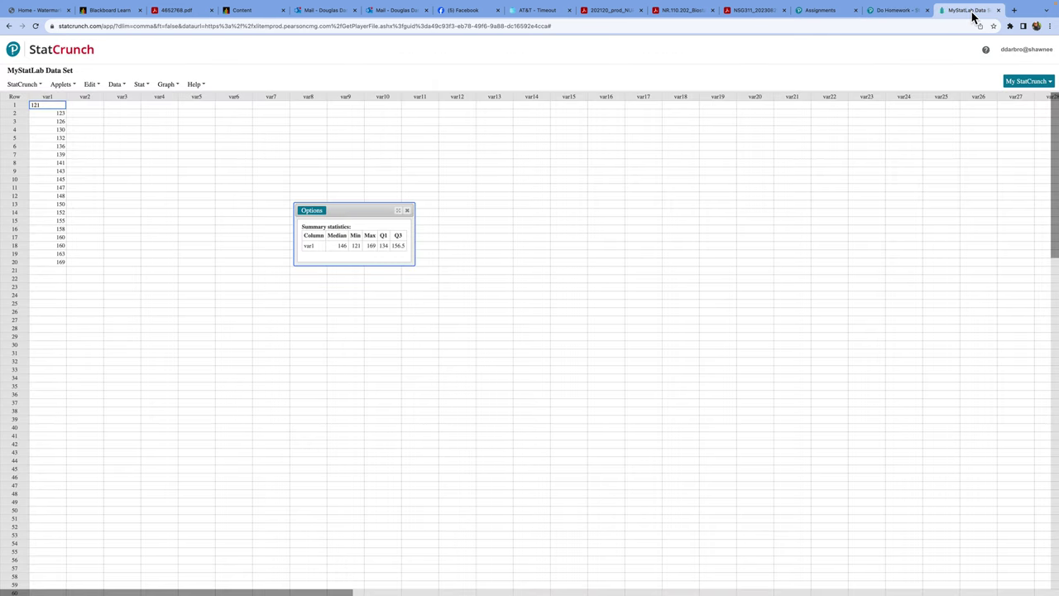
{"action": "left_click", "coordinate": [899, 10]}
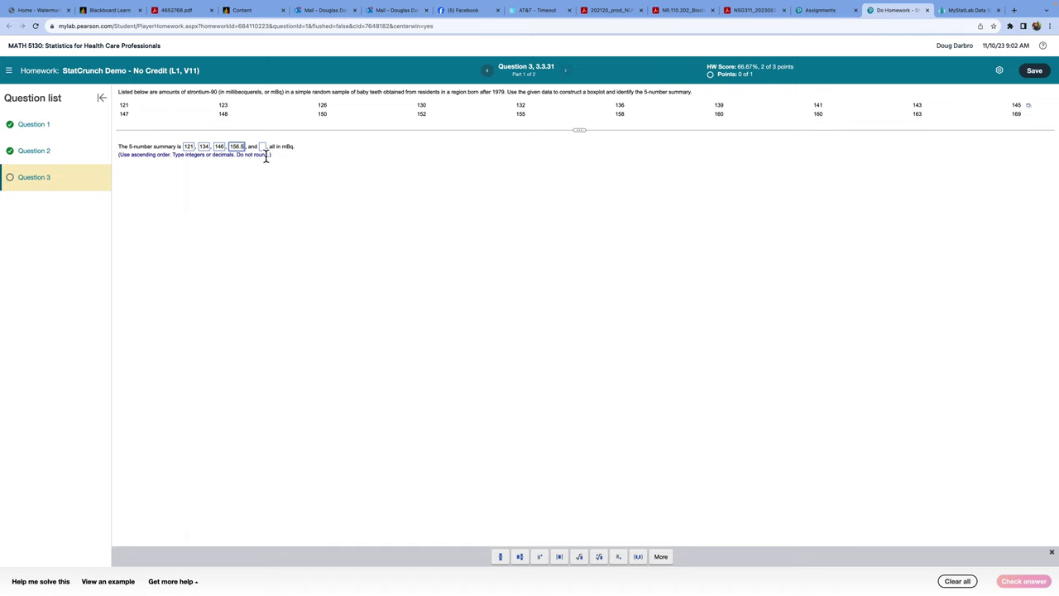
{"action": "key", "text": "Tab"}
{"action": "type", "text": "169"}
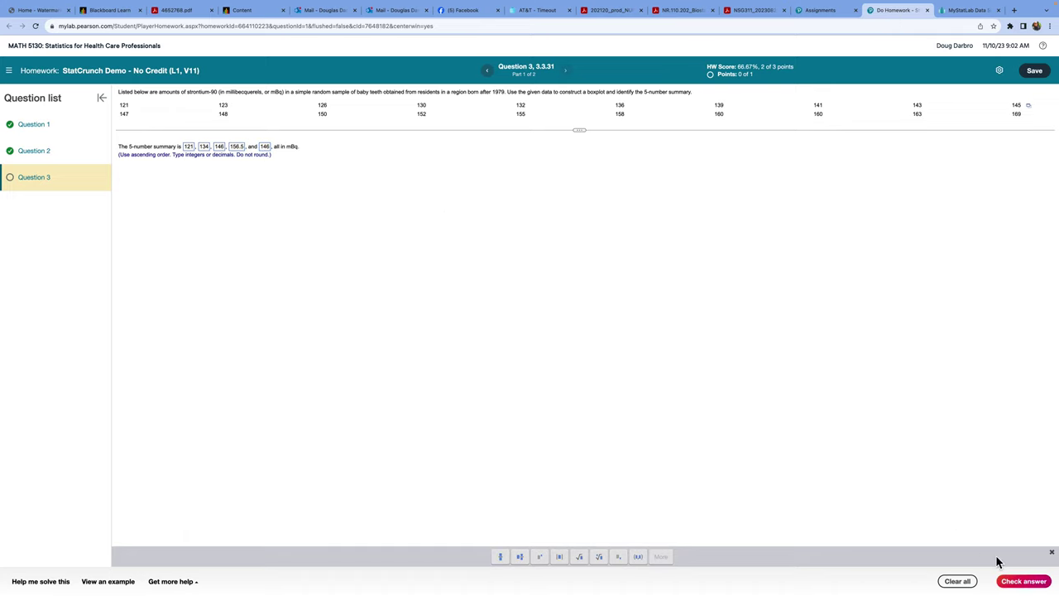
{"action": "left_click", "coordinate": [1024, 580]}
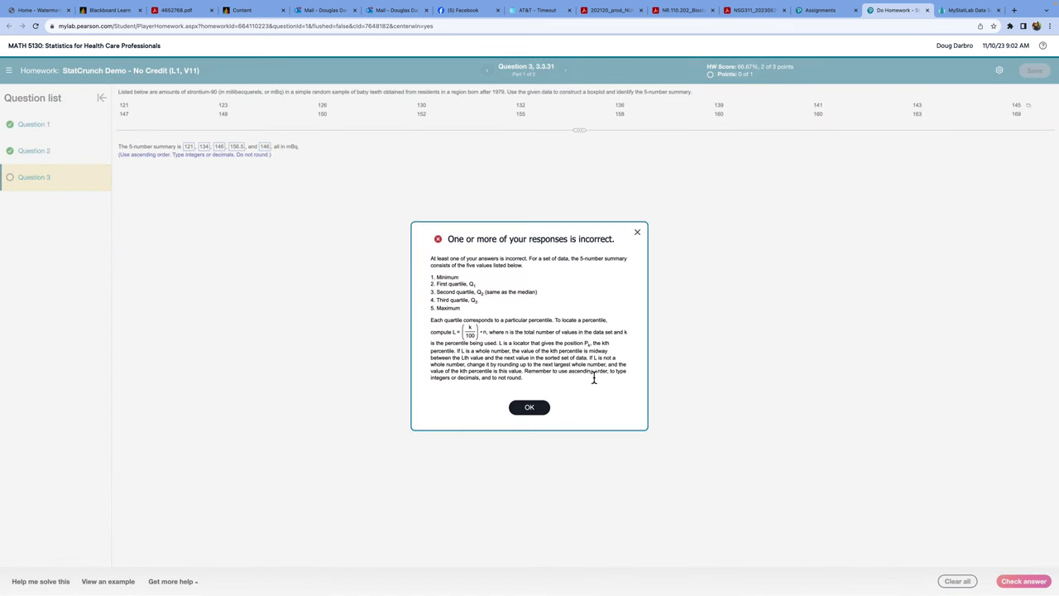
- After the incorrect feedback, change the Q3 box from 156.5 to 157
{"action": "left_click", "coordinate": [638, 232]}
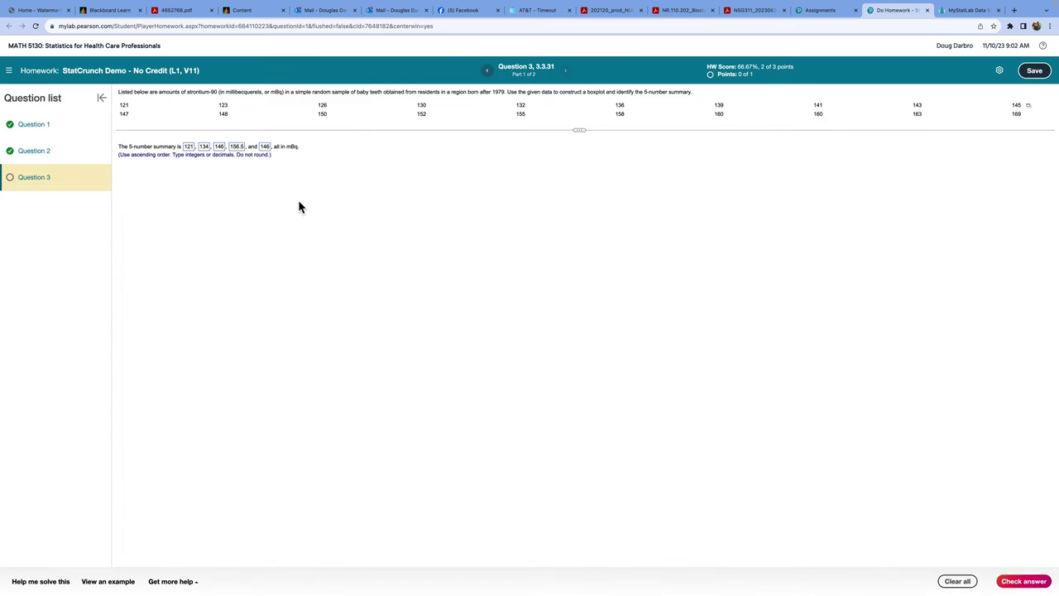
{"action": "left_click", "coordinate": [245, 149]}
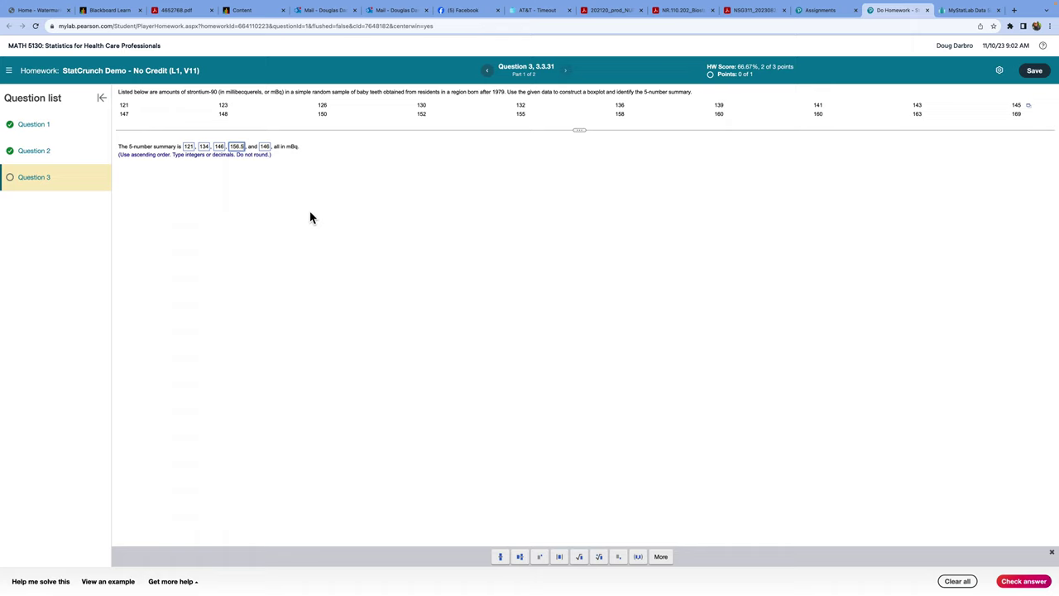
{"action": "key", "text": "BackSpace"}
{"action": "key", "text": "BackSpace"}
{"action": "key", "text": "BackSpace"}
{"action": "type", "text": "7"}
{"action": "left_click", "coordinate": [415, 289]}
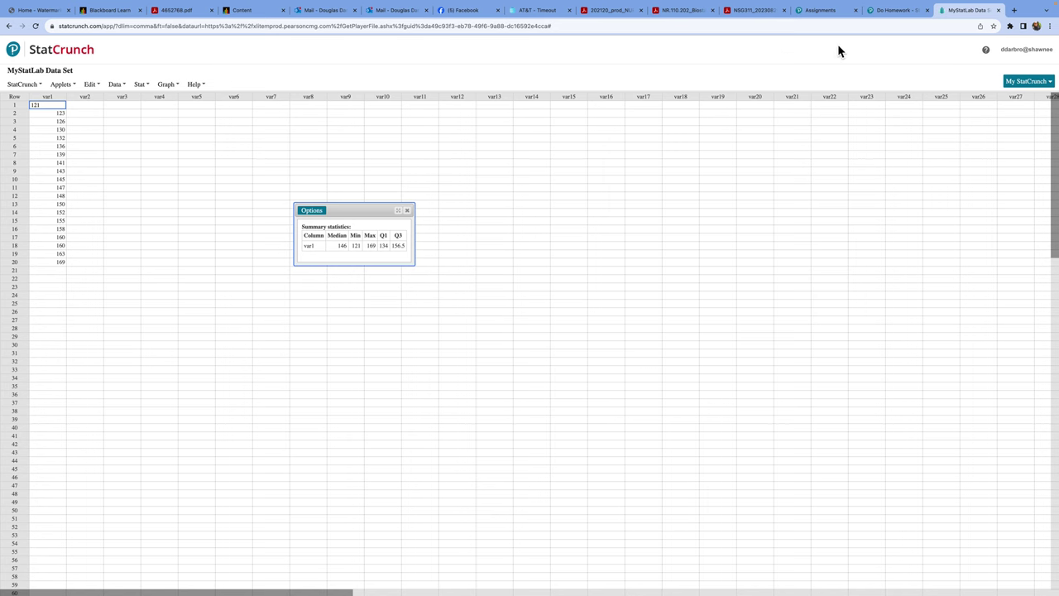
- Replace the maximum 146 with 169 and recheck the summary
{"action": "left_click", "coordinate": [895, 12]}
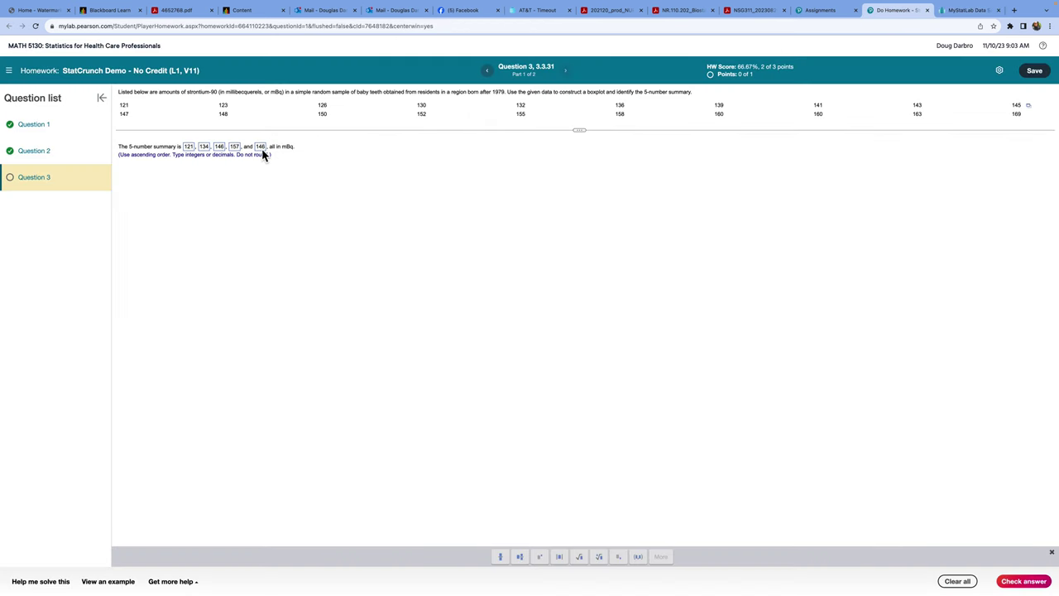
{"action": "left_click", "coordinate": [261, 147]}
{"action": "left_click", "coordinate": [263, 148]}
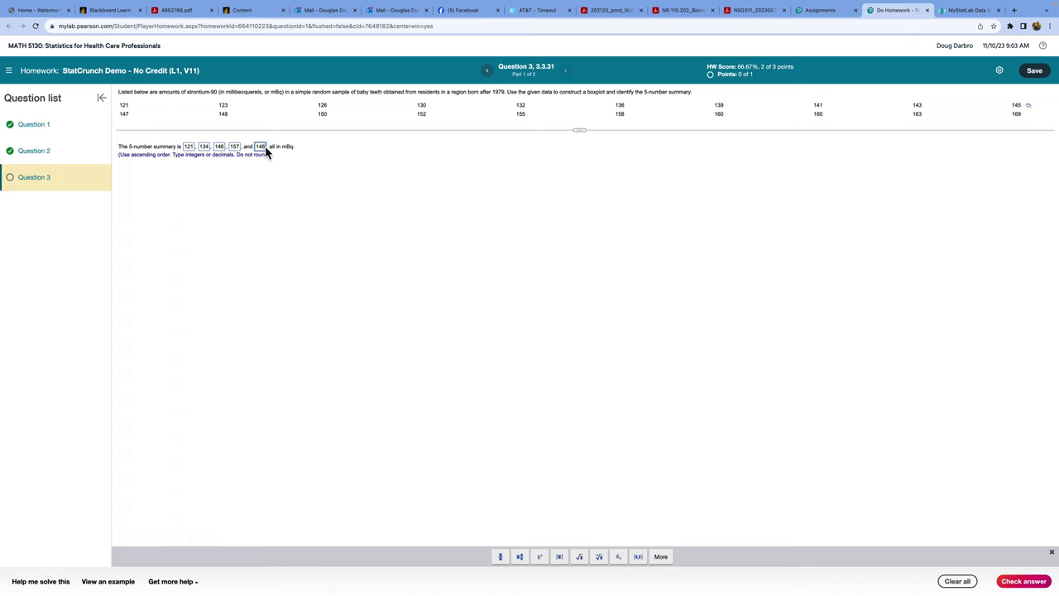
{"action": "double_click", "coordinate": [261, 148]}
{"action": "type", "text": "169"}
{"action": "left_click", "coordinate": [386, 232]}
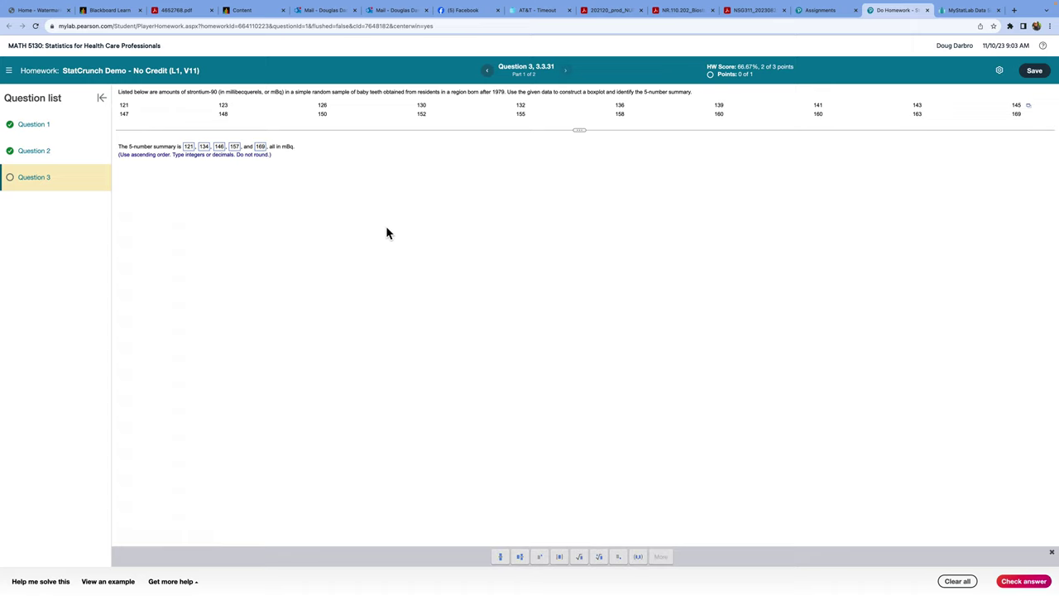
{"action": "left_click", "coordinate": [1024, 581]}
{"action": "left_click", "coordinate": [534, 407]}
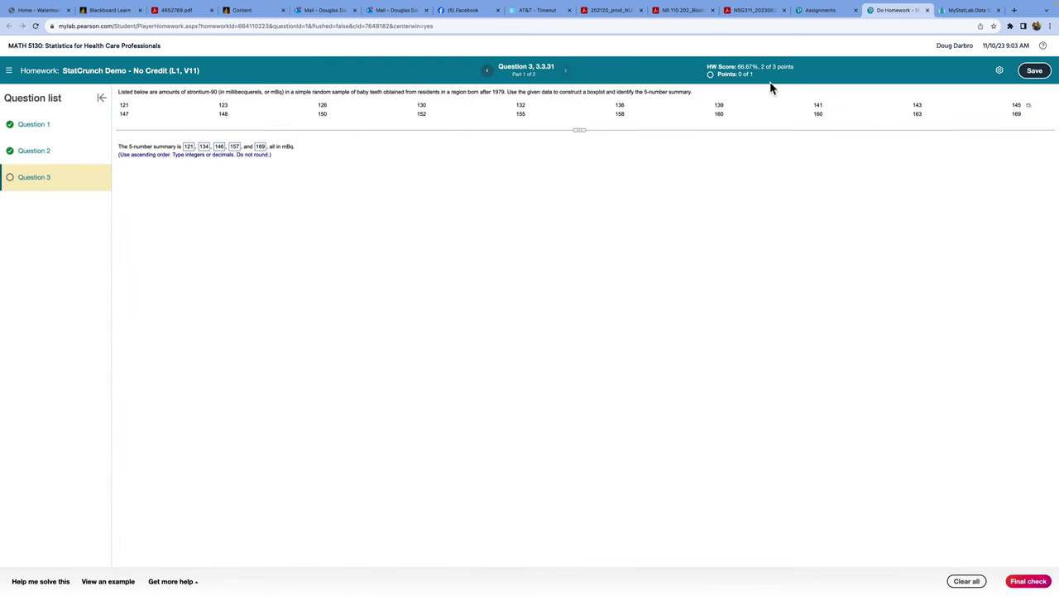
- Confirm Q3 in StatCrunch and restore the Q3 box to 156.5
{"action": "left_click", "coordinate": [964, 12]}
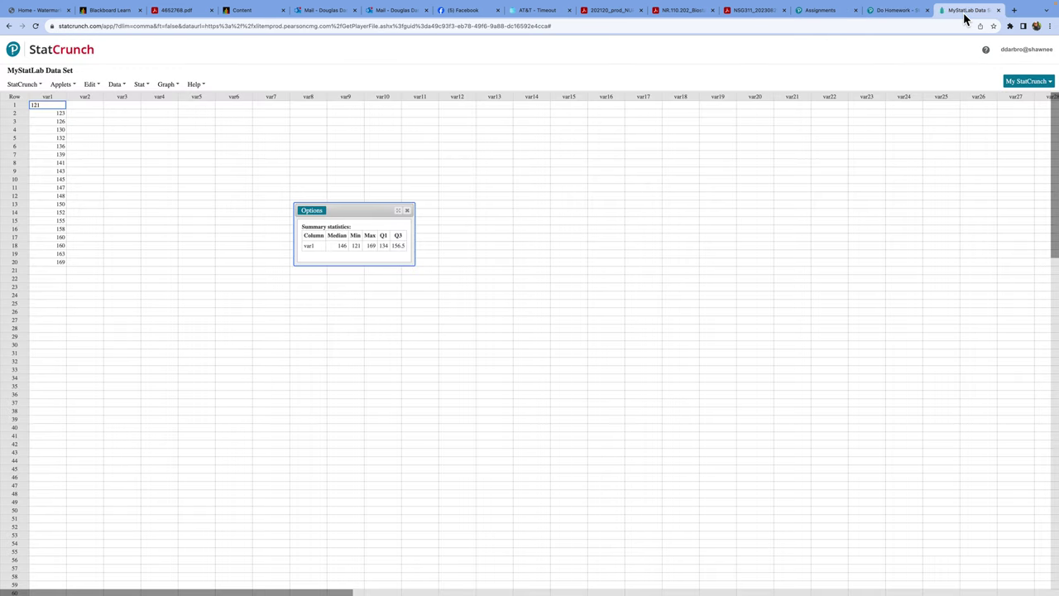
{"action": "left_click", "coordinate": [902, 11]}
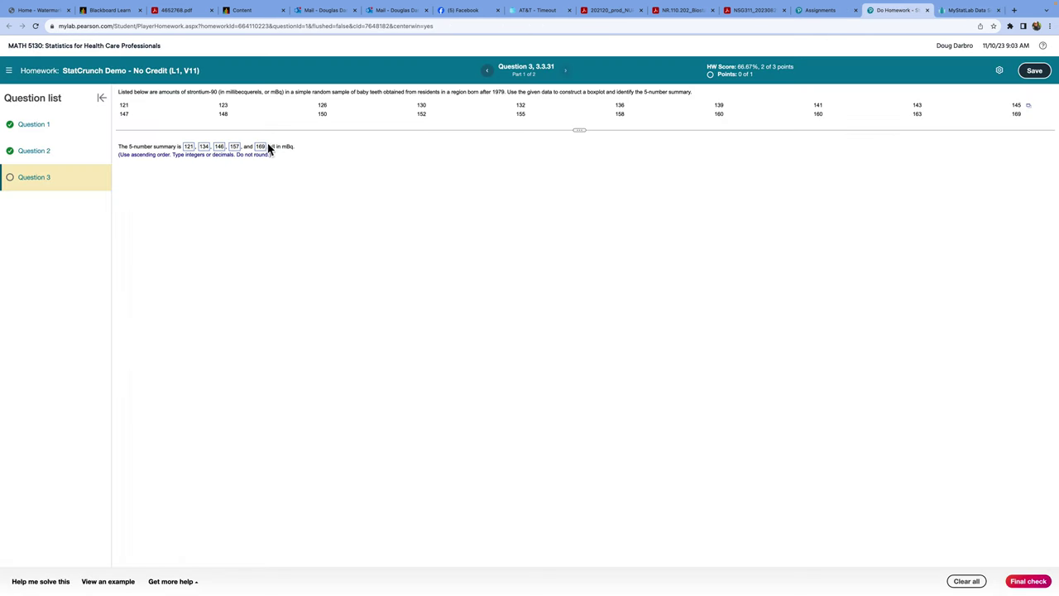
{"action": "left_click", "coordinate": [237, 147]}
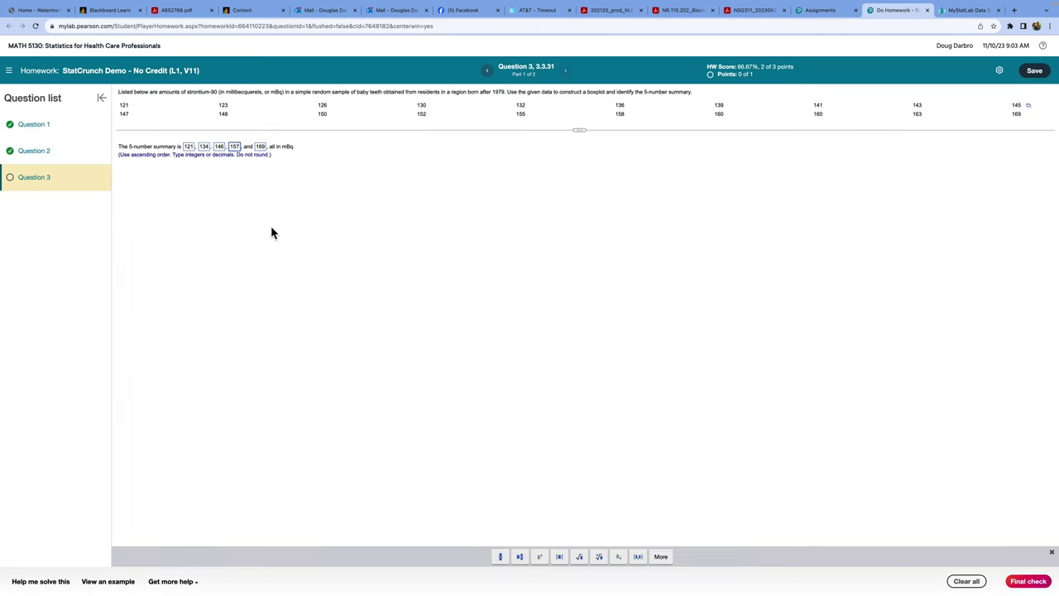
{"action": "key", "text": "BackSpace"}
{"action": "type", "text": "6.5"}
- Final-check the summary 121, 134, 146, 156.5, 169 and acknowledge the Excellent! message
{"action": "left_click", "coordinate": [1026, 582]}
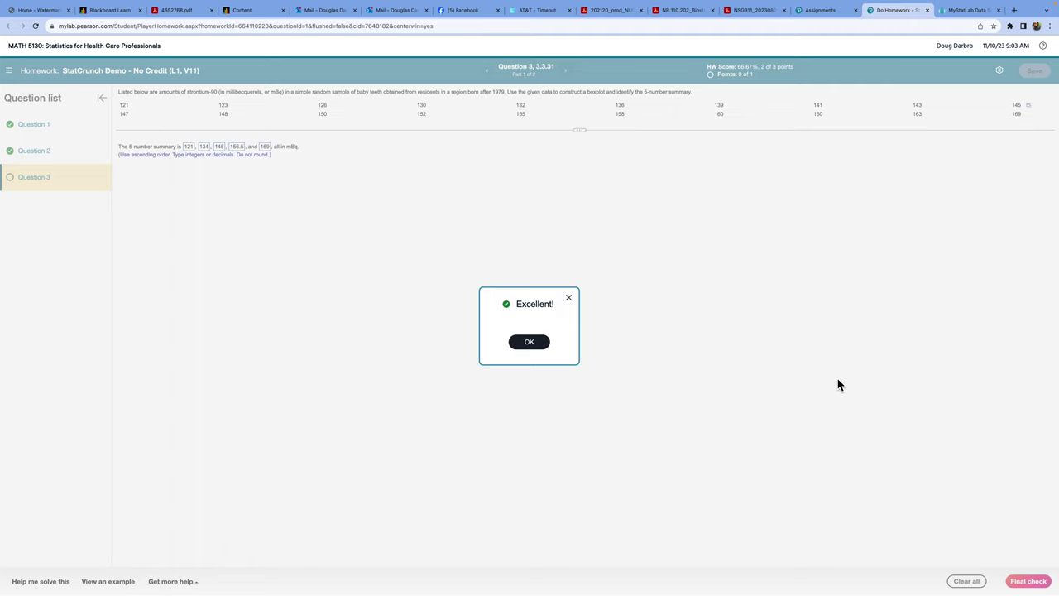
{"action": "left_click", "coordinate": [530, 343]}
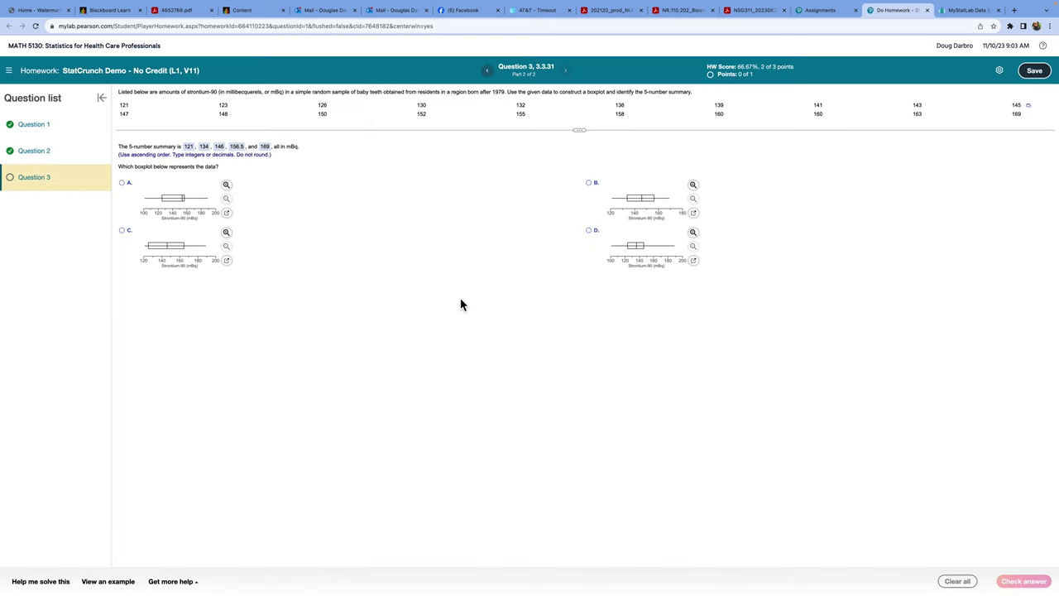
- Replace the summary window with a widened horizontal var1 boxplot, then return to the homework
{"action": "left_click", "coordinate": [968, 11]}
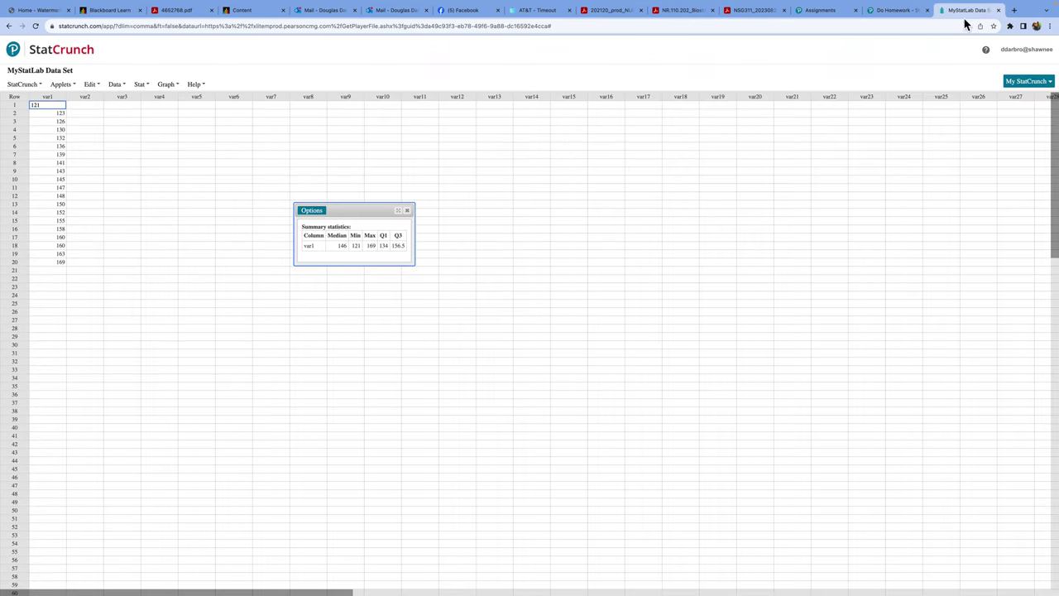
{"action": "left_click", "coordinate": [406, 211]}
{"action": "left_click", "coordinate": [169, 85]}
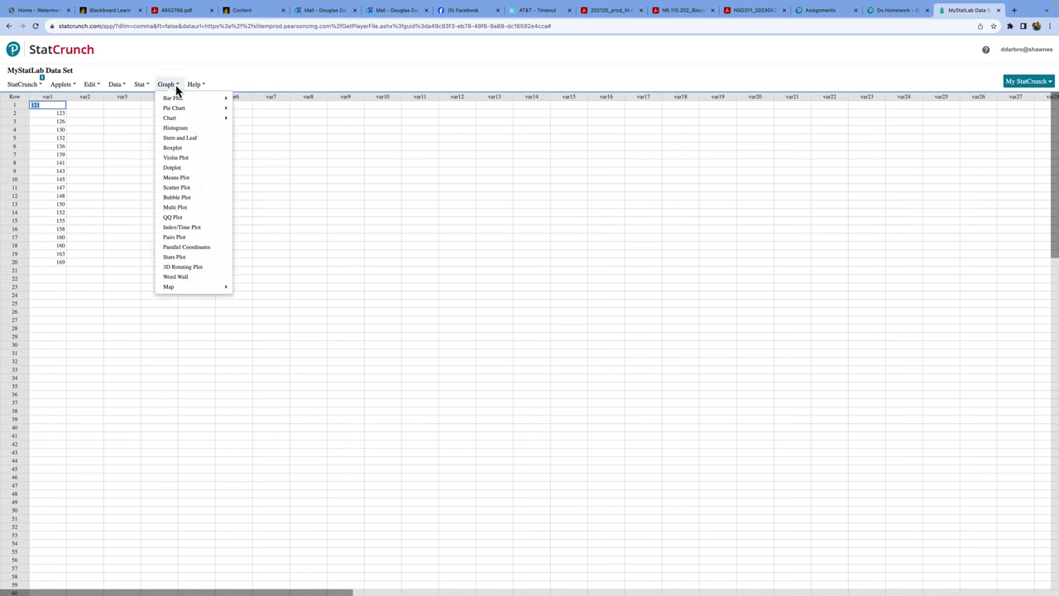
{"action": "left_click", "coordinate": [181, 149]}
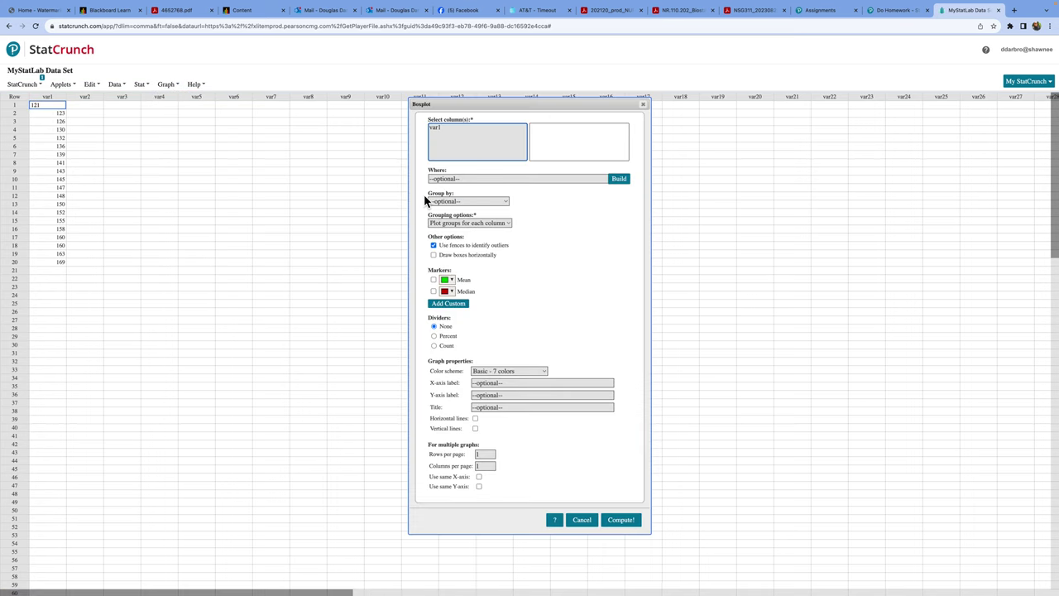
{"action": "left_click", "coordinate": [438, 128]}
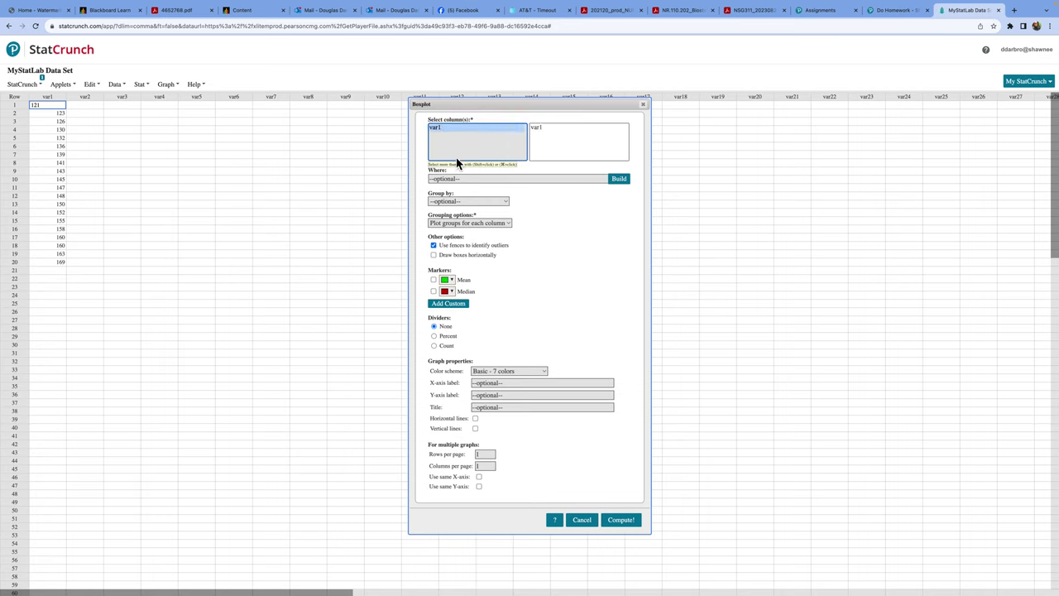
{"action": "left_click", "coordinate": [434, 255]}
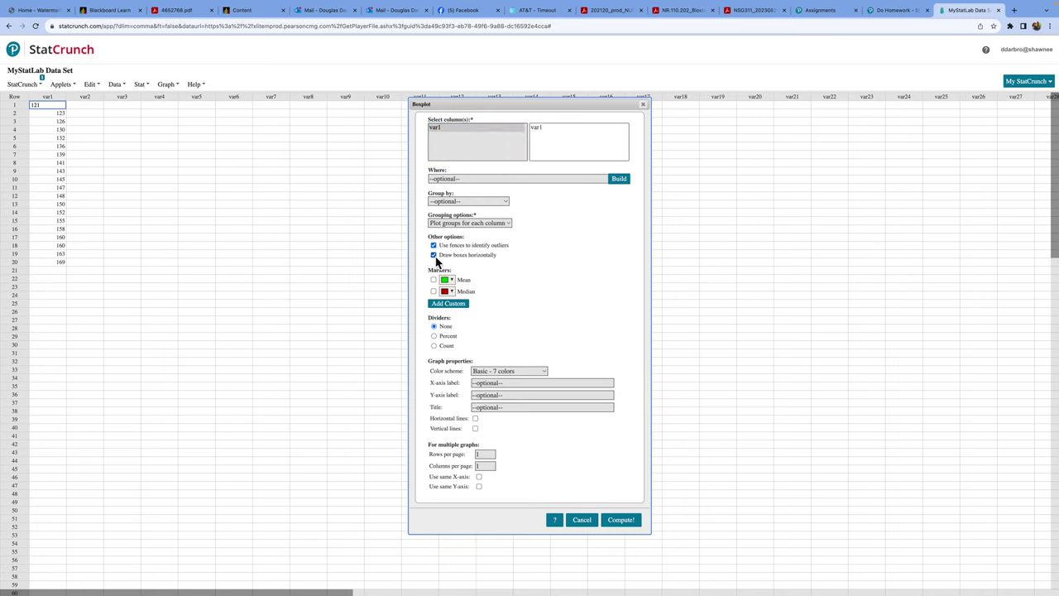
{"action": "left_click", "coordinate": [622, 520]}
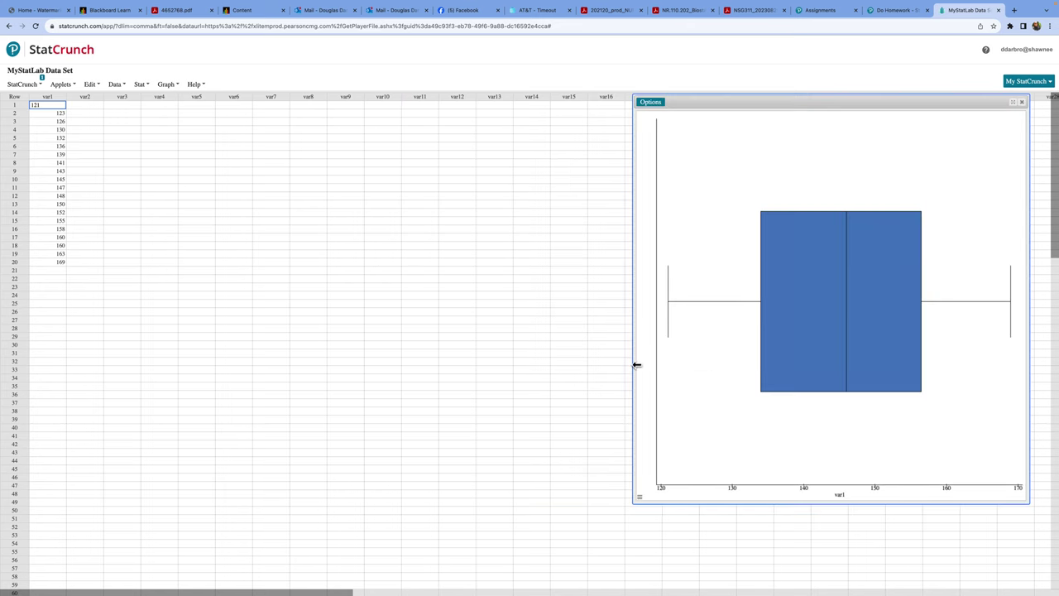
{"action": "left_click_drag", "start_coordinate": [636, 364], "coordinate": [273, 369]}
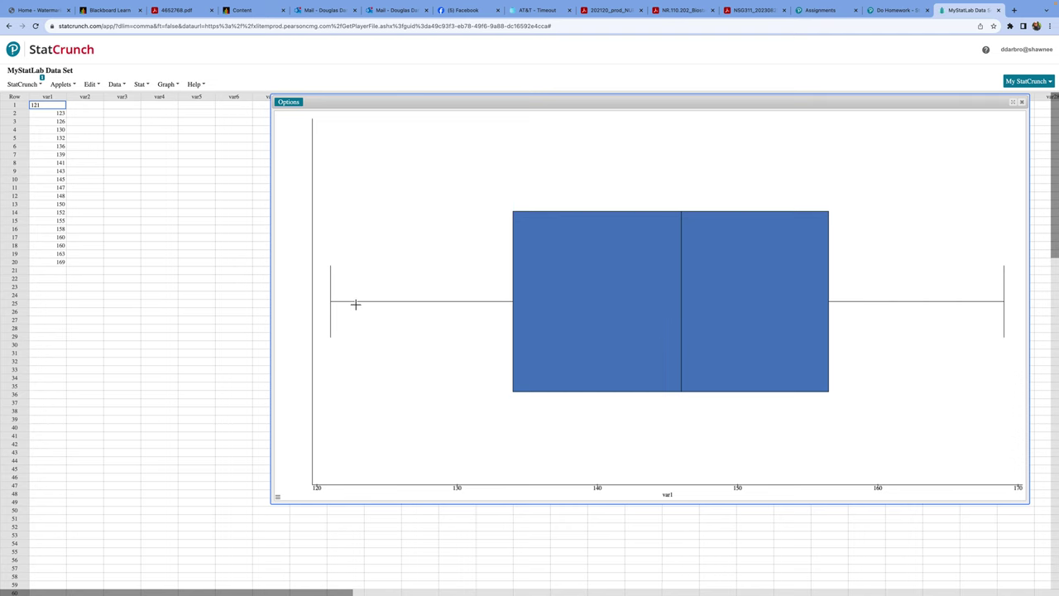
{"action": "left_click", "coordinate": [896, 14]}
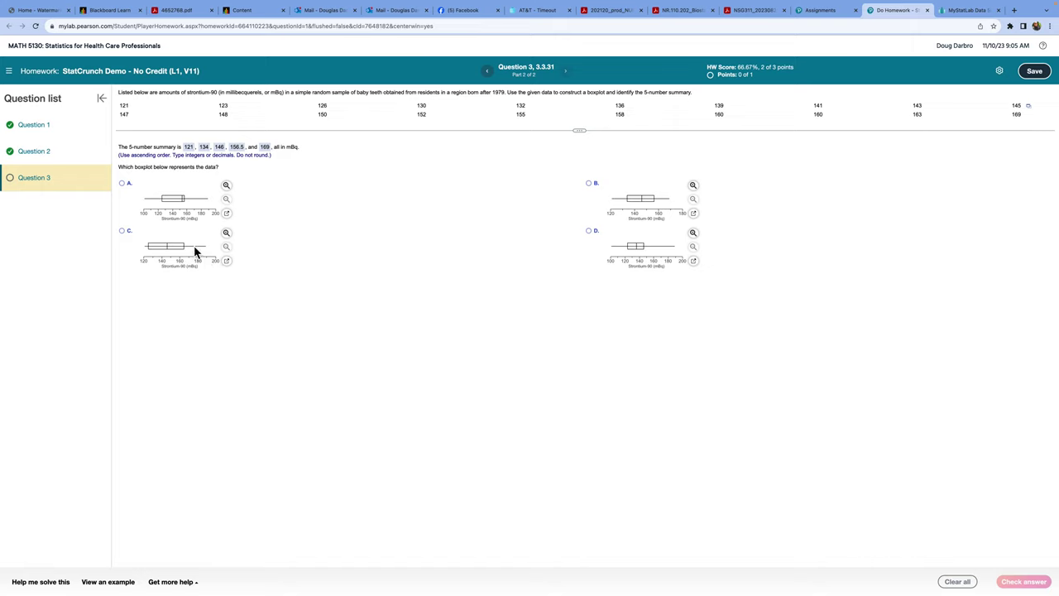
- Answer boxplot B, save the homework at 100%, and close the StatCrunch boxplot window
{"action": "left_click", "coordinate": [590, 187]}
{"action": "left_click", "coordinate": [1023, 582]}
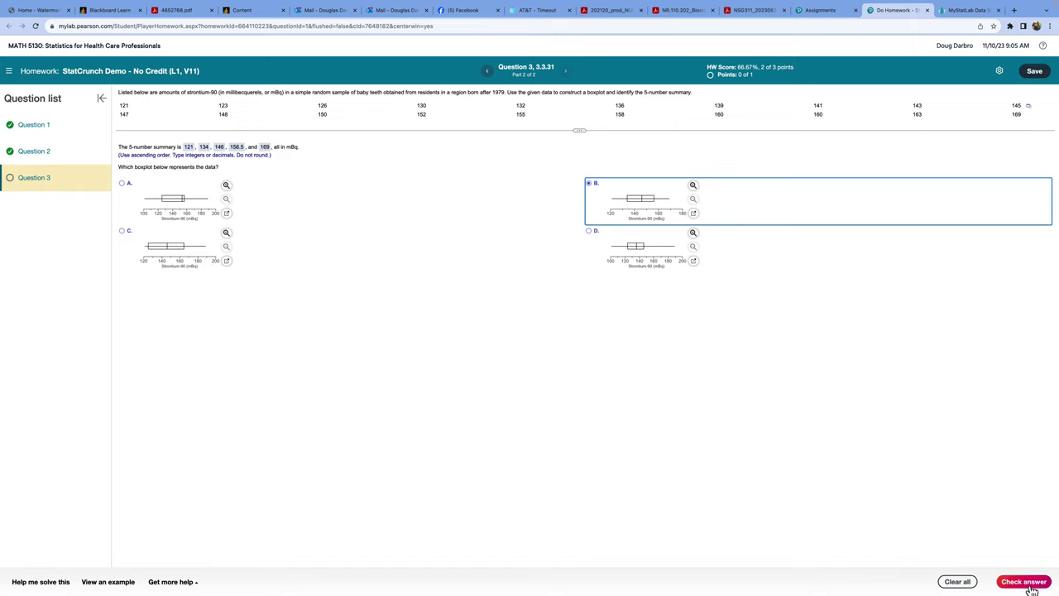
{"action": "left_click", "coordinate": [529, 344]}
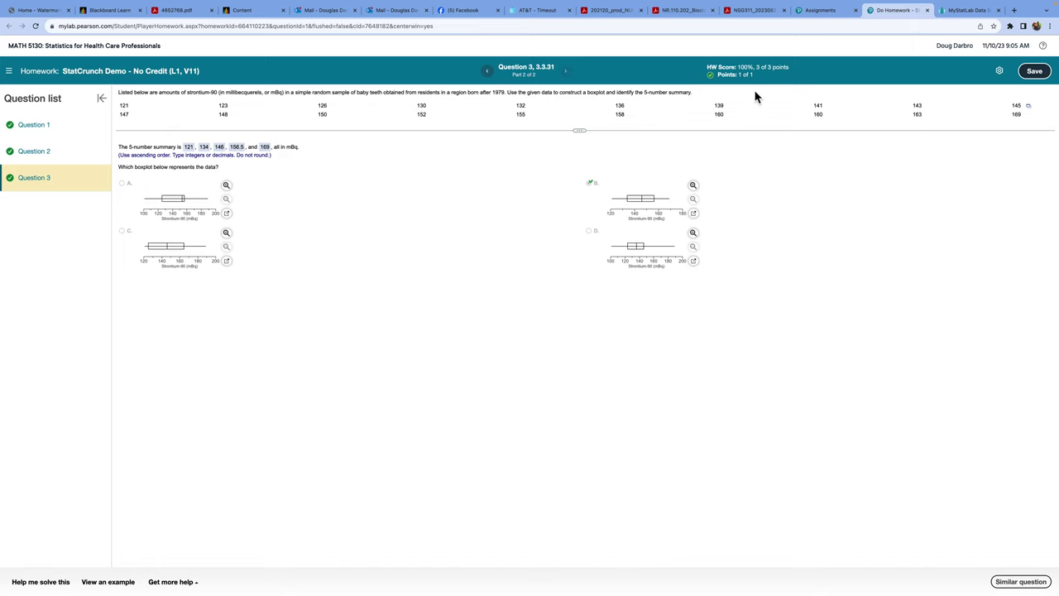
{"action": "left_click", "coordinate": [1035, 71]}
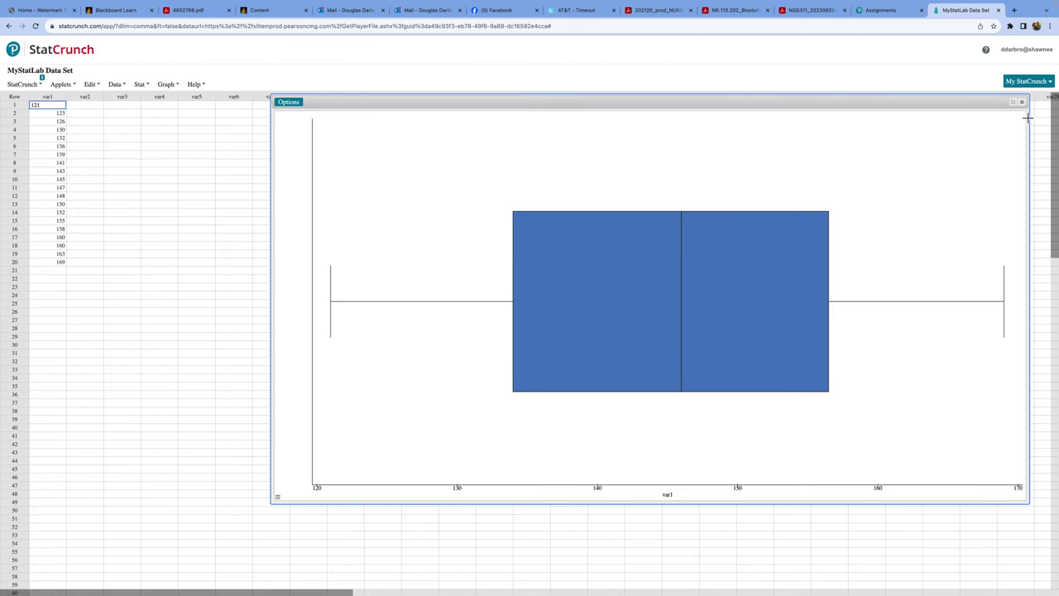
{"action": "left_click", "coordinate": [1025, 105]}
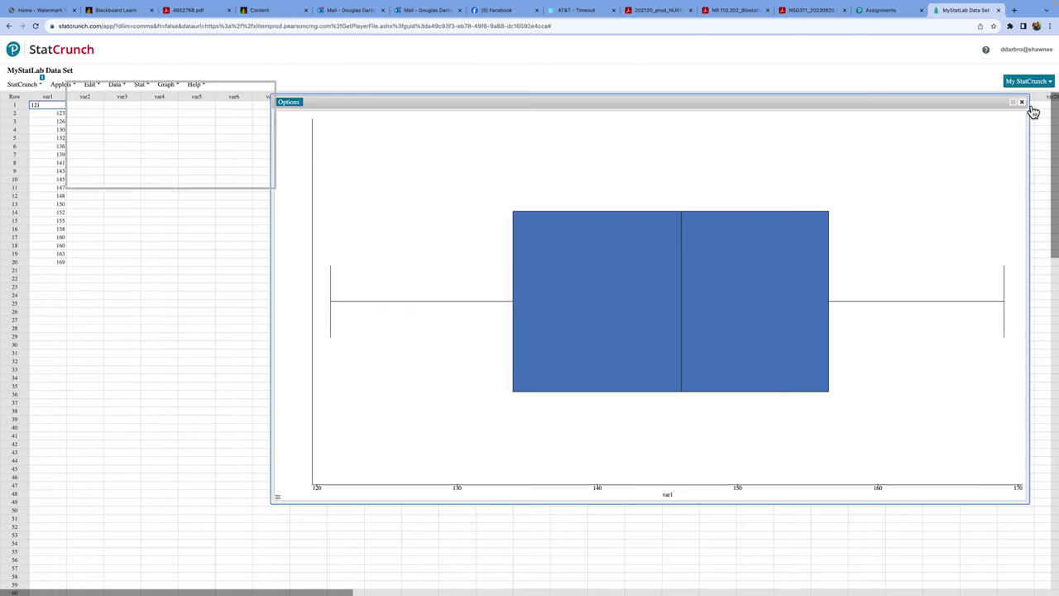